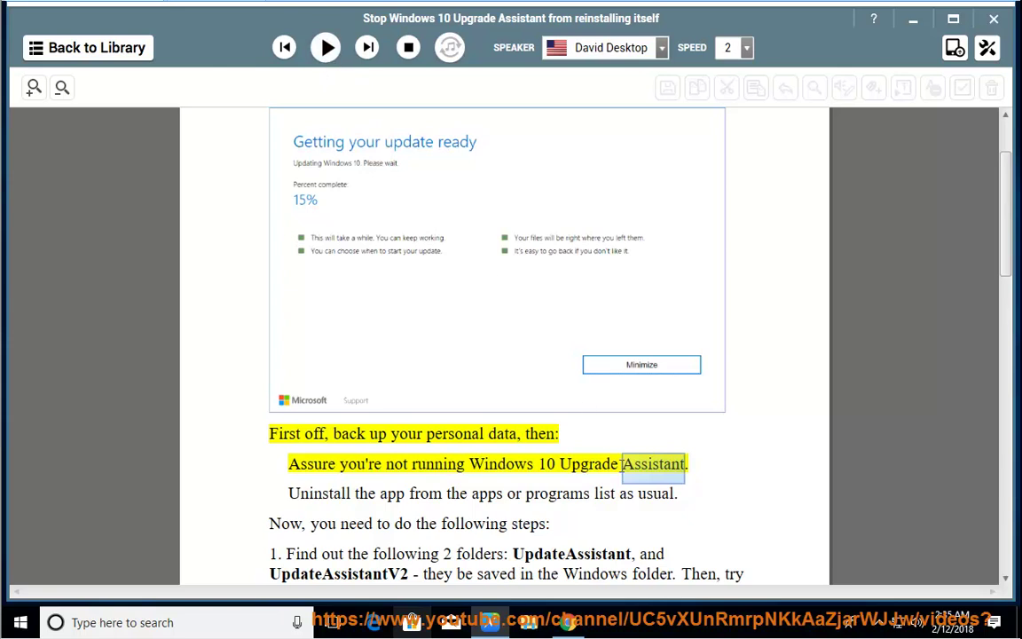
- Minimize the guide, launch Windows 10 Update Assistant from the desktop, allow its elevation, and exit it
{"action": "left_click", "coordinate": [705, 466]}
{"action": "left_click", "coordinate": [914, 21]}
{"action": "left_click", "coordinate": [98, 363]}
{"action": "double_click", "coordinate": [89, 364]}
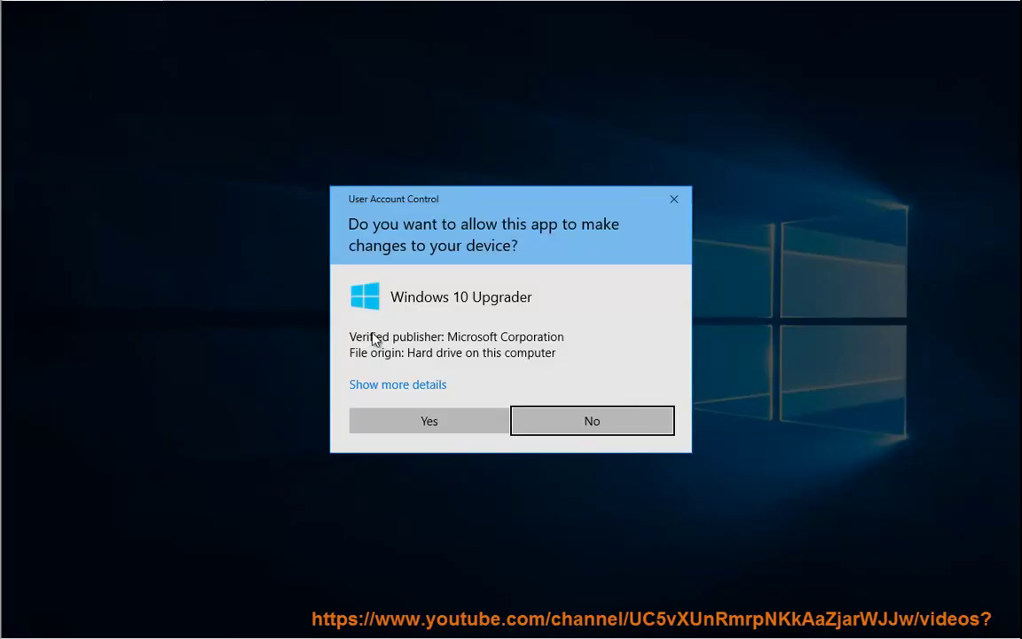
{"action": "left_click", "coordinate": [390, 424]}
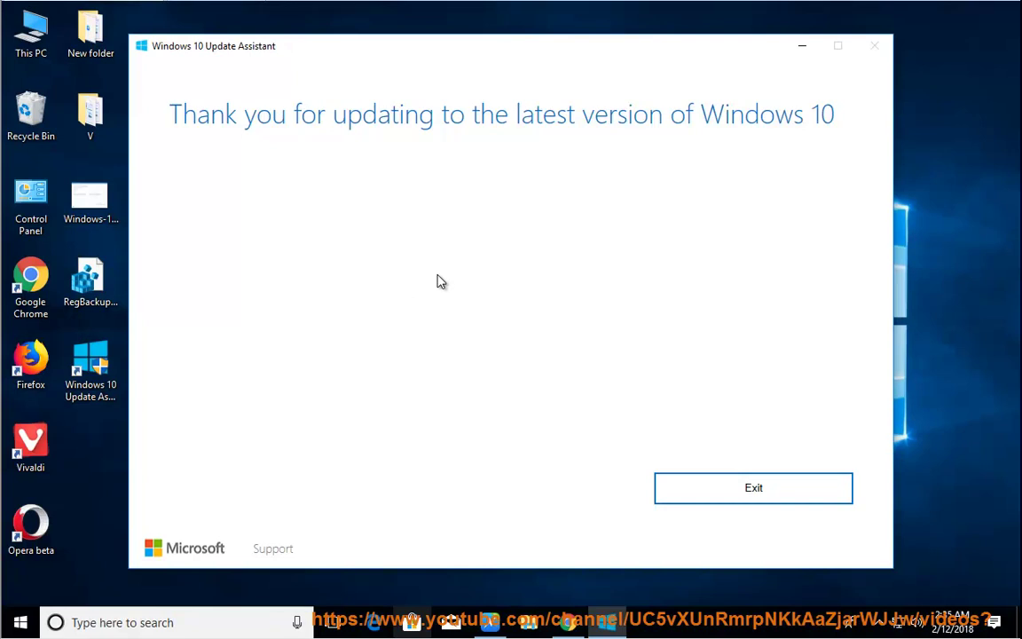
{"action": "left_click", "coordinate": [756, 493]}
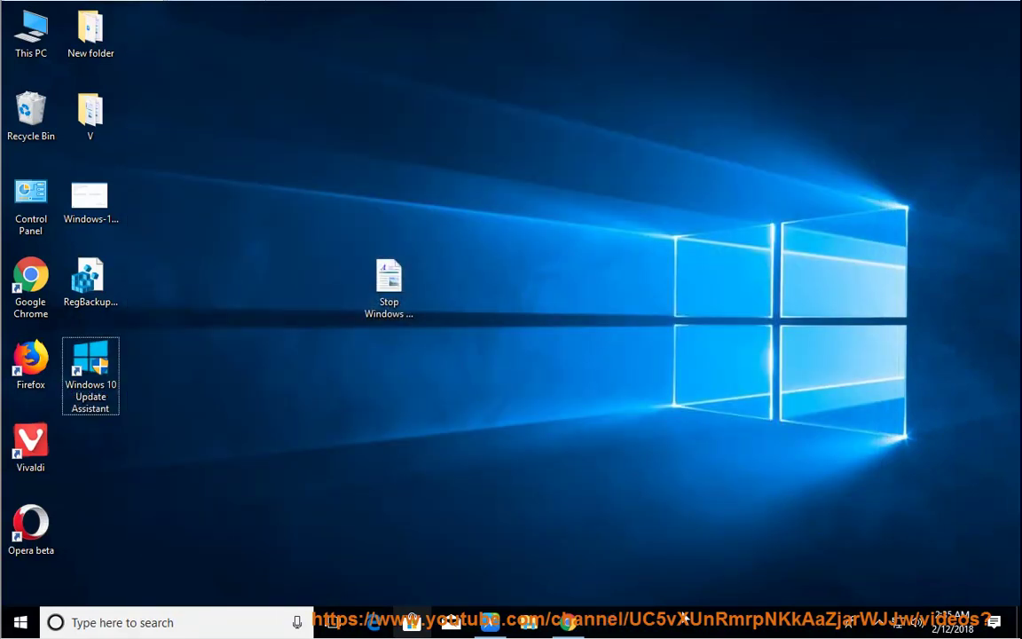
- Open Task Manager and examine the running processes for the Windows 10 Update Assistant
{"action": "right_click", "coordinate": [683, 621]}
{"action": "left_click", "coordinate": [766, 540]}
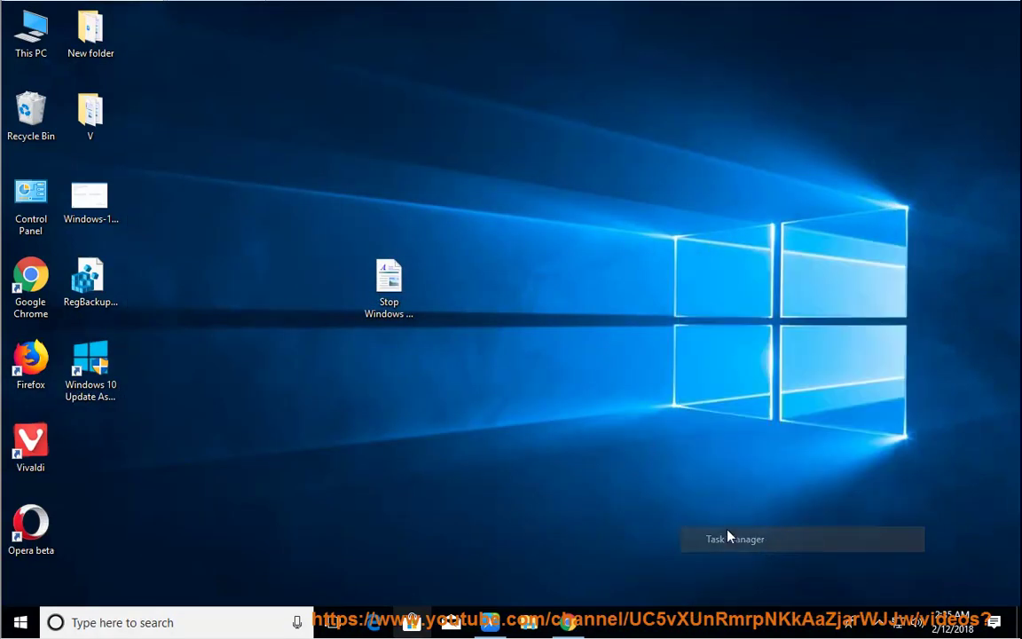
{"action": "left_click_drag", "start_coordinate": [443, 135], "coordinate": [536, 117]}
{"action": "left_click", "coordinate": [460, 363]}
{"action": "scroll", "coordinate": [460, 366], "scroll_direction": "down", "scroll_amount": 10}
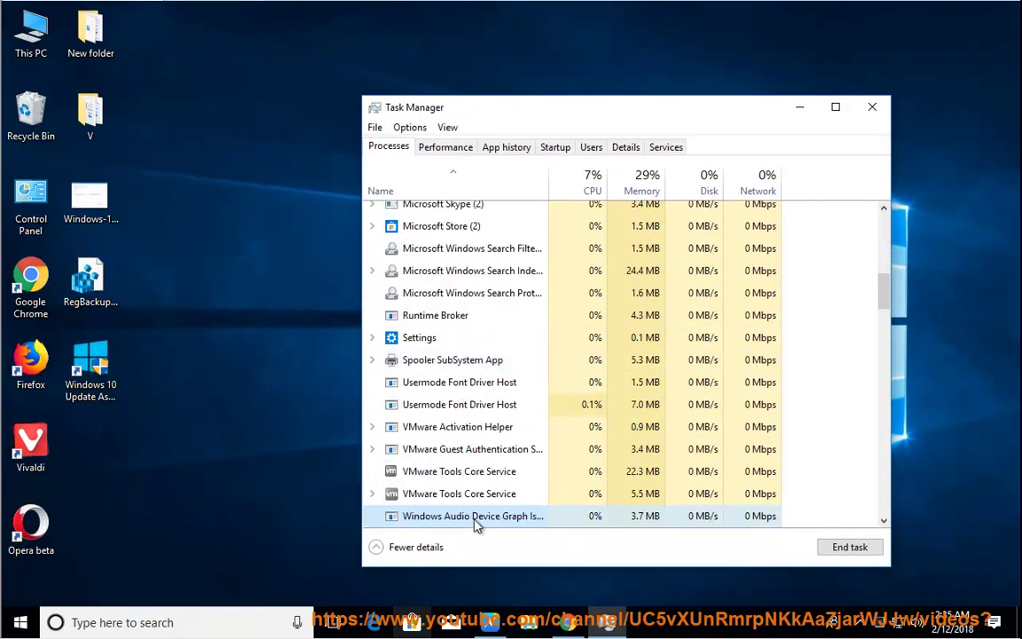
{"action": "scroll", "coordinate": [503, 515], "scroll_direction": "down", "scroll_amount": 4}
{"action": "scroll", "coordinate": [503, 514], "scroll_direction": "up", "scroll_amount": 5}
{"action": "scroll", "coordinate": [503, 515], "scroll_direction": "up", "scroll_amount": 6}
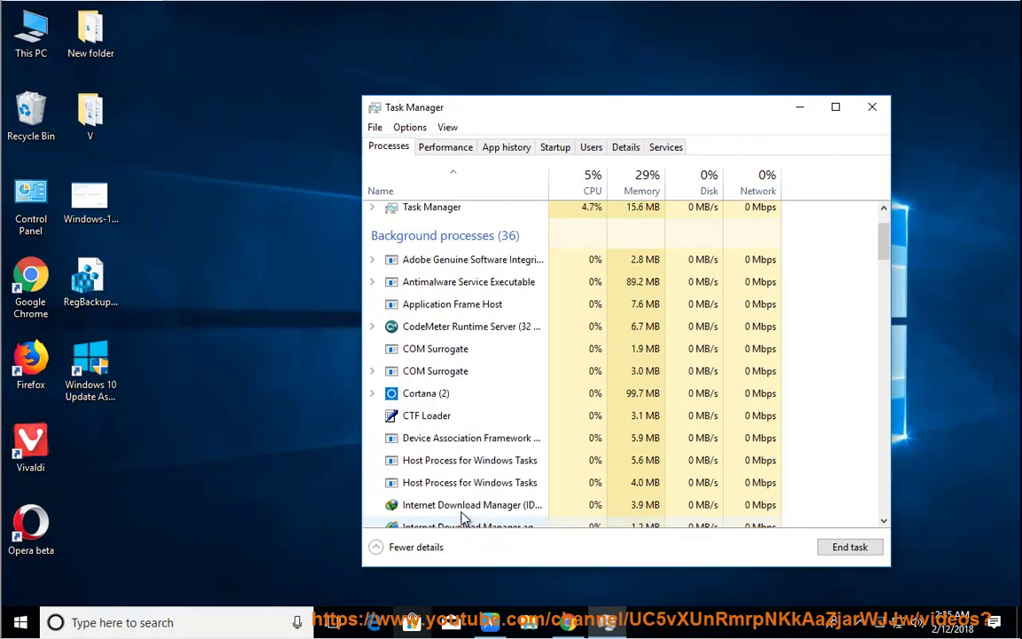
- Open the file location of the CodeMeter Runtime Server process, reveal its full folder path, and minimize the folder window
{"action": "right_click", "coordinate": [489, 328]}
{"action": "left_click", "coordinate": [510, 437]}
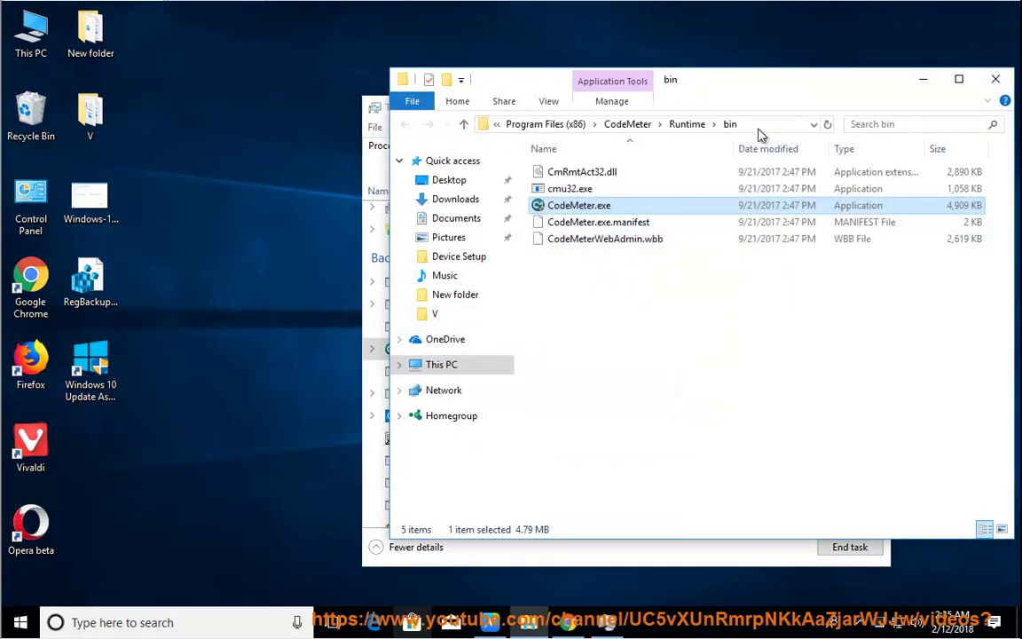
{"action": "left_click", "coordinate": [769, 125]}
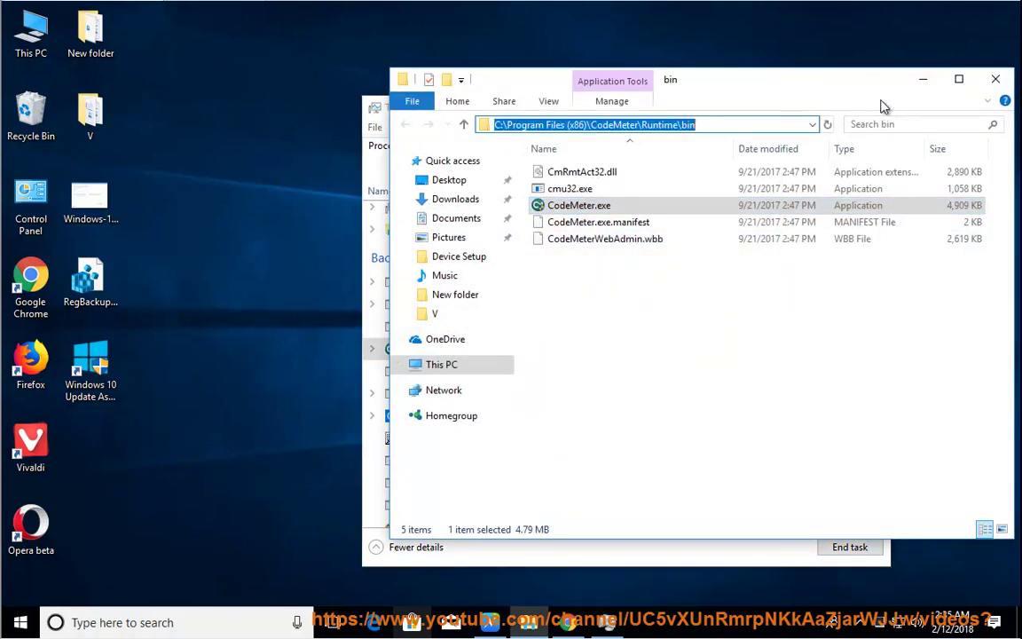
{"action": "left_click", "coordinate": [923, 79]}
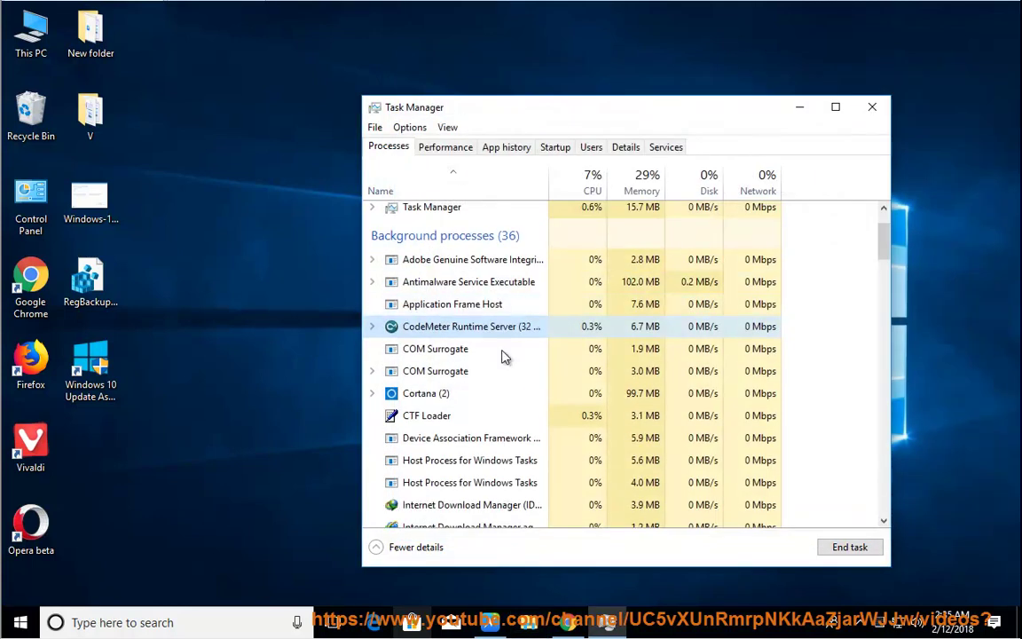
- Examine the remaining processes in Task Manager and return to the start of the list
{"action": "scroll", "coordinate": [484, 372], "scroll_direction": "down", "scroll_amount": 6}
{"action": "scroll", "coordinate": [485, 413], "scroll_direction": "down", "scroll_amount": 7}
{"action": "left_click_drag", "start_coordinate": [874, 331], "coordinate": [869, 196]}
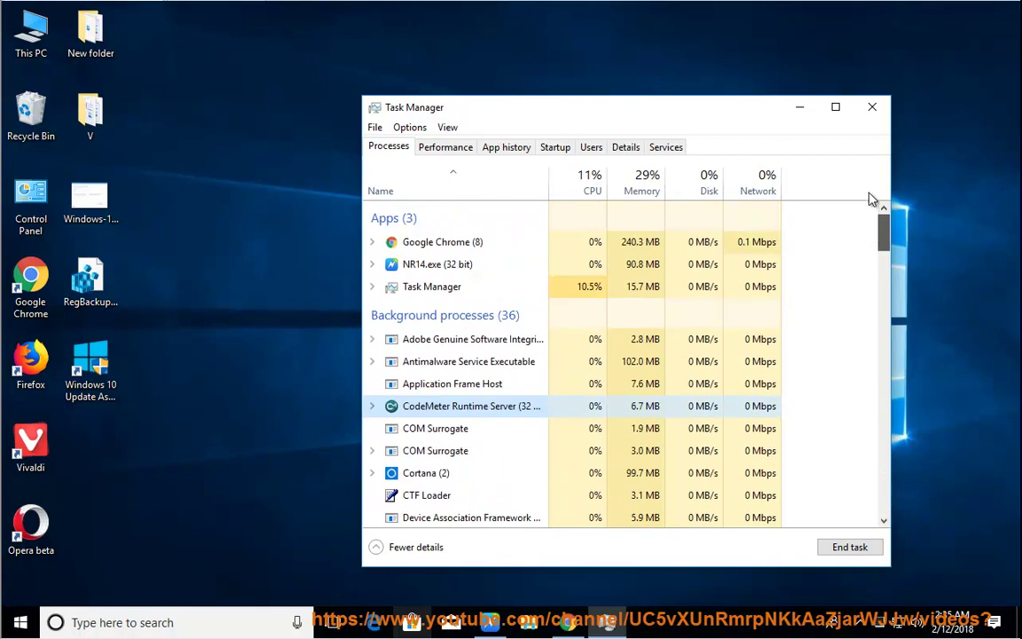
- Minimize Task Manager, switch back to the guide document, and resume its read-aloud playback
{"action": "left_click", "coordinate": [797, 111]}
{"action": "key", "text": "alt+Tab"}
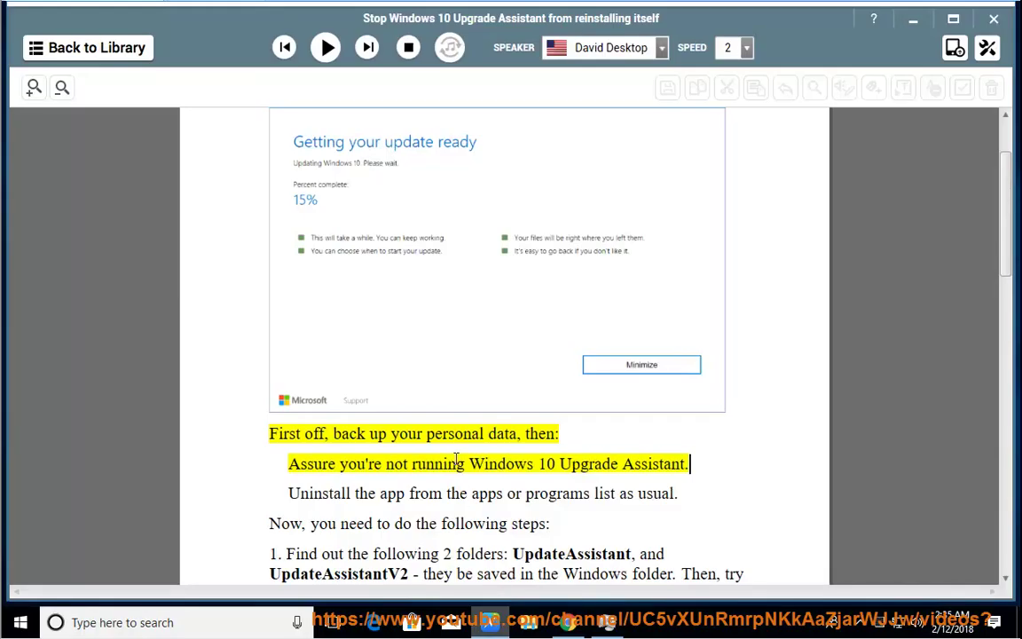
{"action": "left_click", "coordinate": [325, 48]}
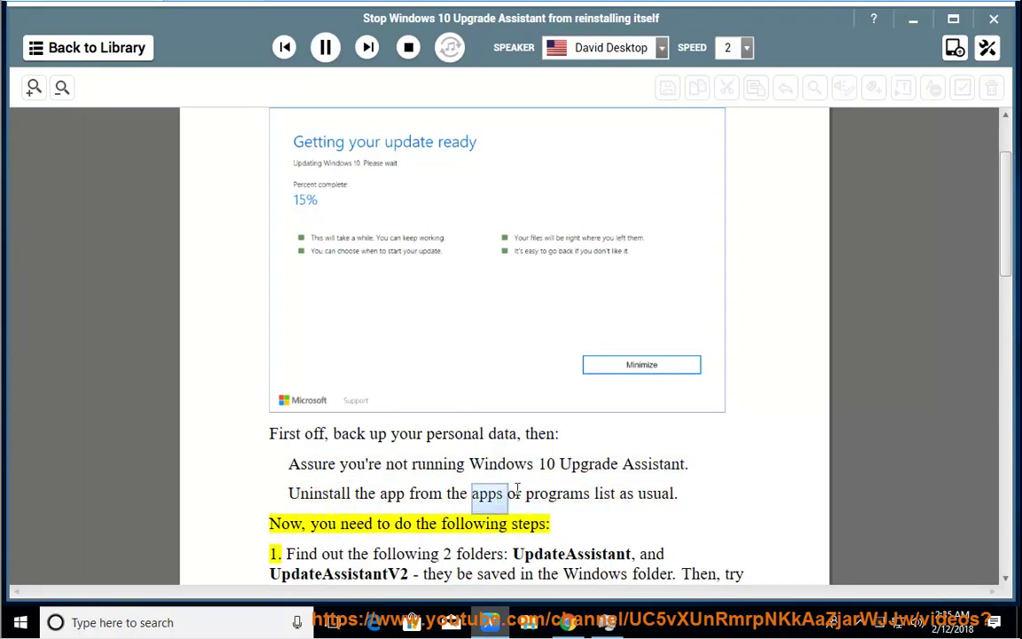
- Open Apps & features in Windows Settings and look through the installed apps
{"action": "left_click", "coordinate": [19, 622]}
{"action": "left_click", "coordinate": [20, 550]}
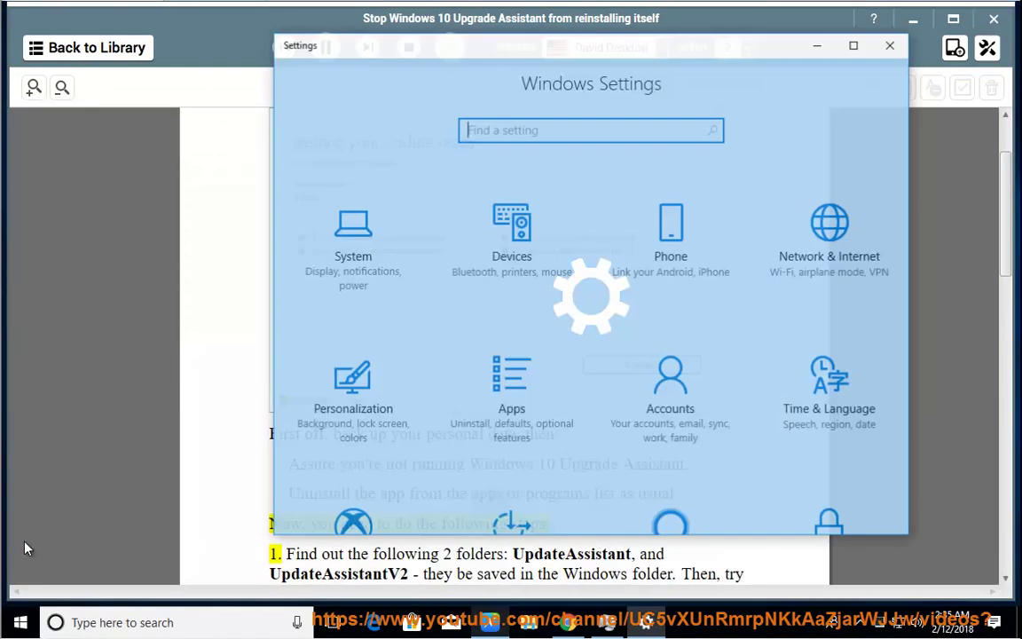
{"action": "left_click", "coordinate": [511, 405]}
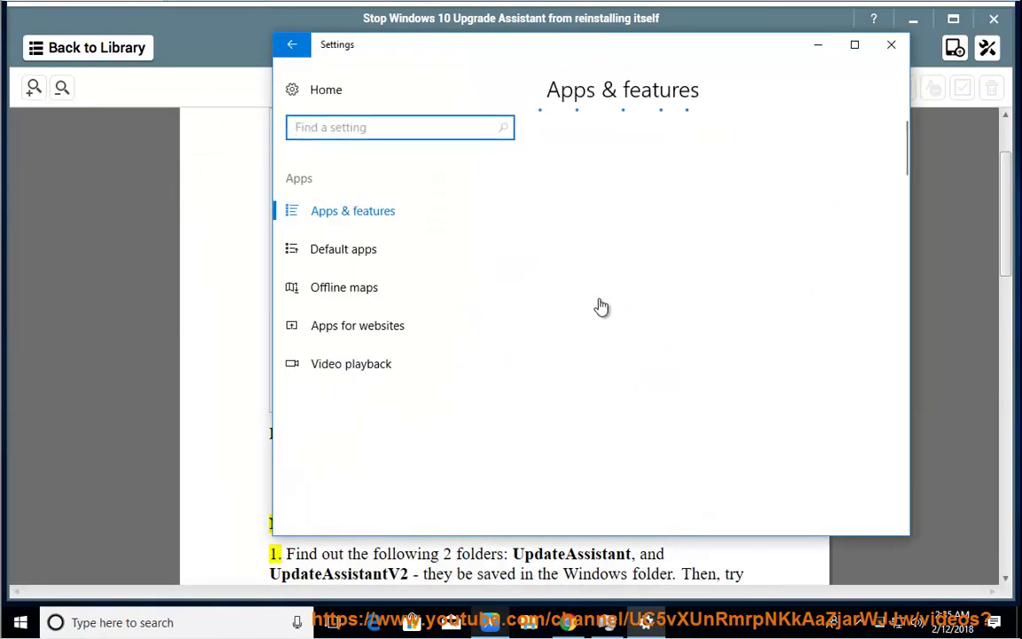
{"action": "scroll", "coordinate": [667, 381], "scroll_direction": "down", "scroll_amount": 6}
{"action": "scroll", "coordinate": [667, 381], "scroll_direction": "down", "scroll_amount": 3}
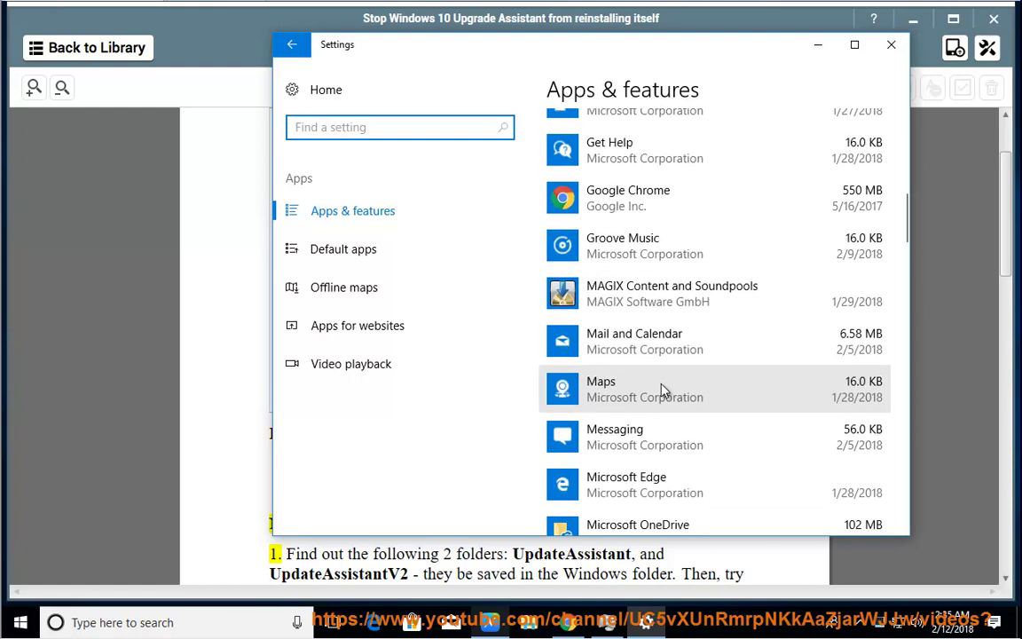
- Filter the installed apps list by "10" to find Windows 10 Update Assistant
{"action": "scroll", "coordinate": [662, 390], "scroll_direction": "up", "scroll_amount": 10}
{"action": "left_click", "coordinate": [631, 373]}
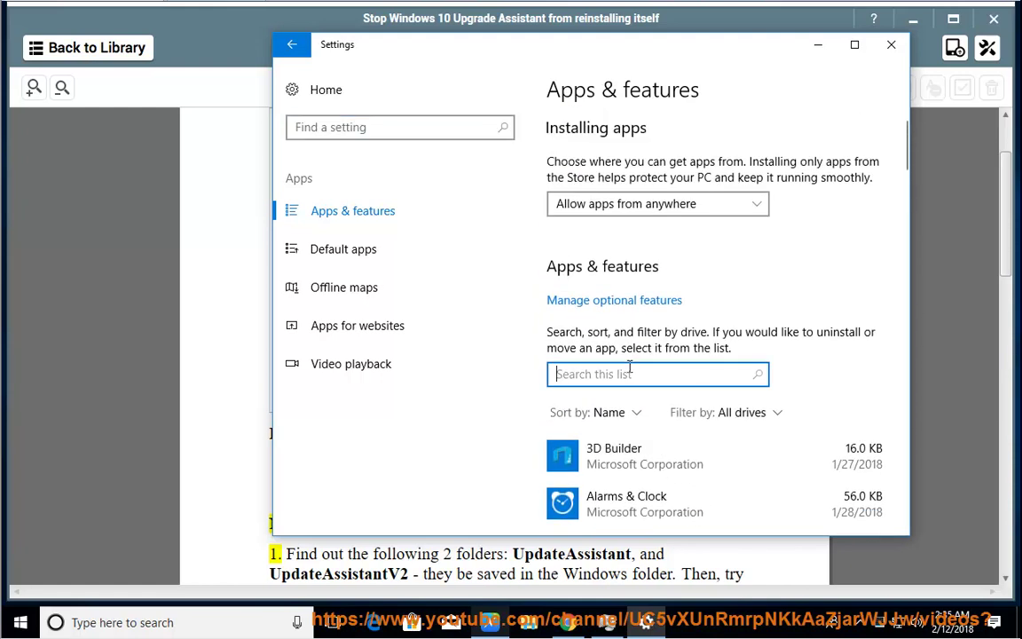
{"action": "type", "text": "10"}
{"action": "scroll", "coordinate": [671, 426], "scroll_direction": "down", "scroll_amount": 2}
{"action": "scroll", "coordinate": [672, 425], "scroll_direction": "down", "scroll_amount": 5}
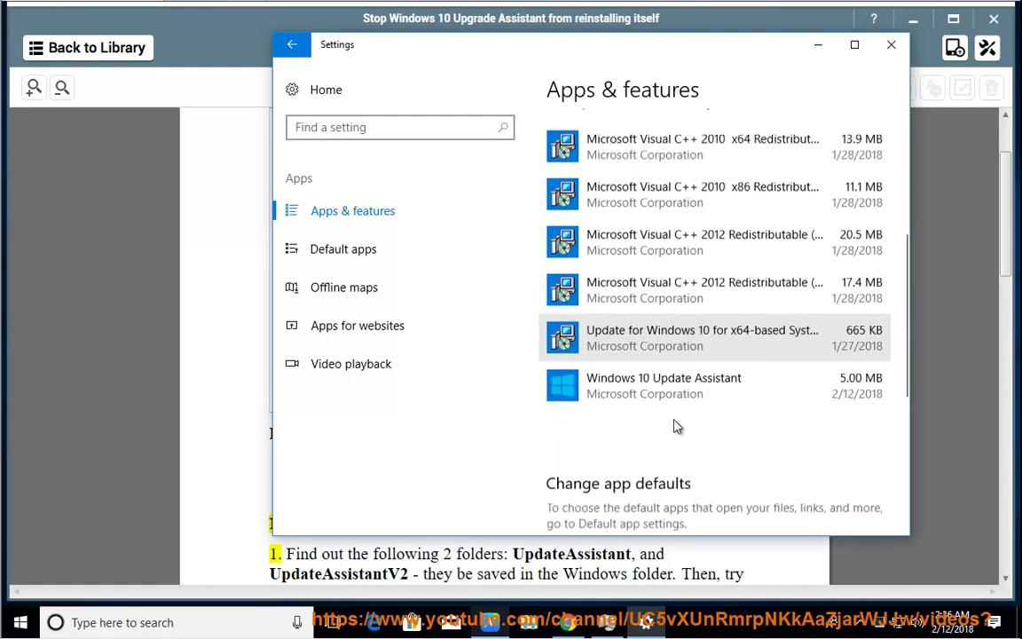
- Request the Windows 10 Update Assistant uninstall, inspect the program location in the elevation details, and decline the elevation
{"action": "left_click", "coordinate": [709, 319]}
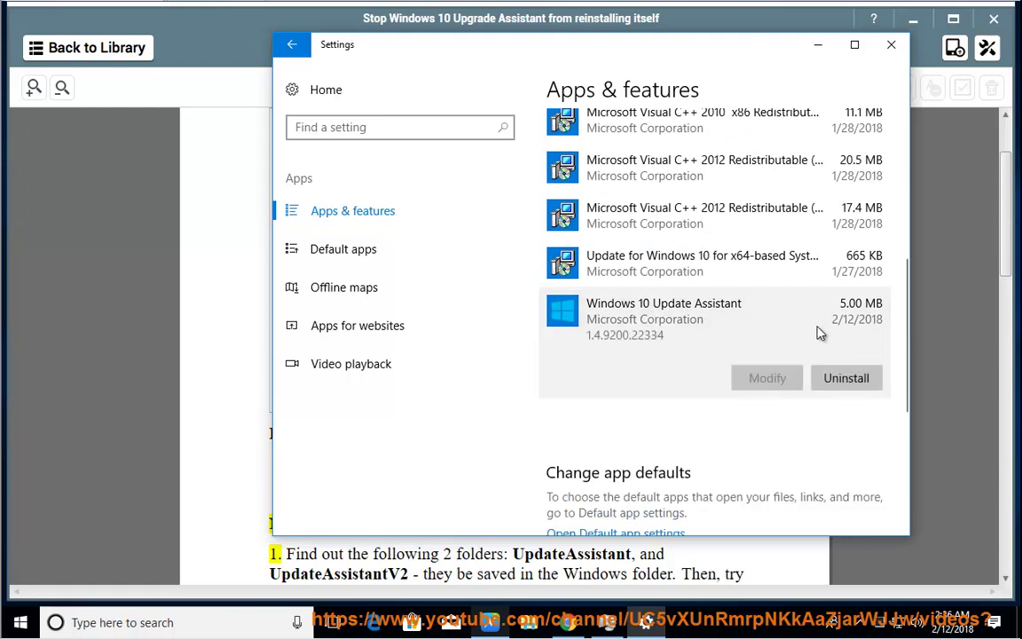
{"action": "left_click", "coordinate": [826, 386]}
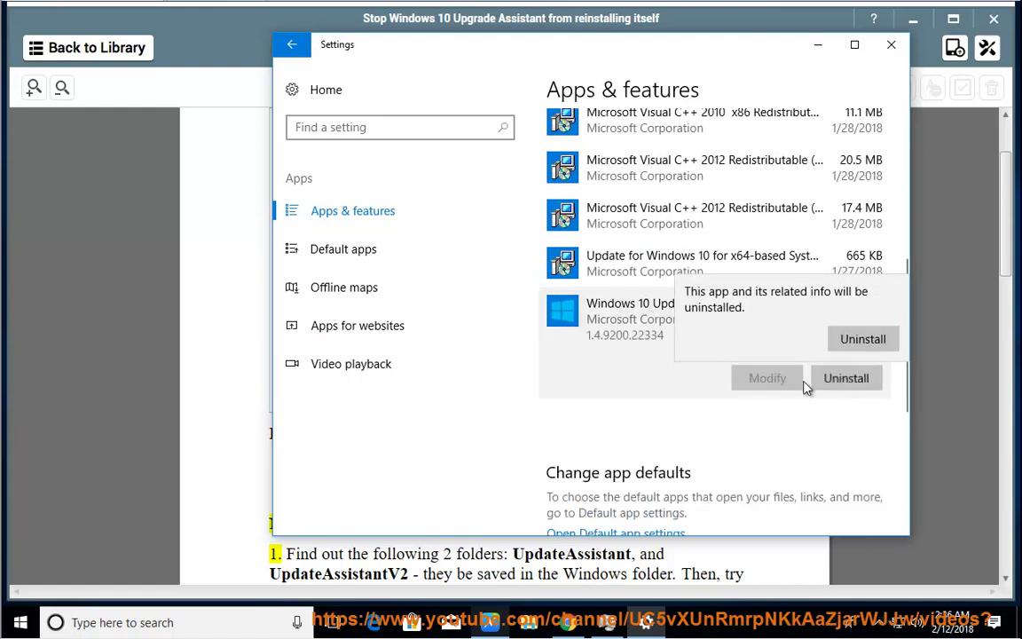
{"action": "left_click", "coordinate": [864, 337]}
{"action": "left_click", "coordinate": [413, 383]}
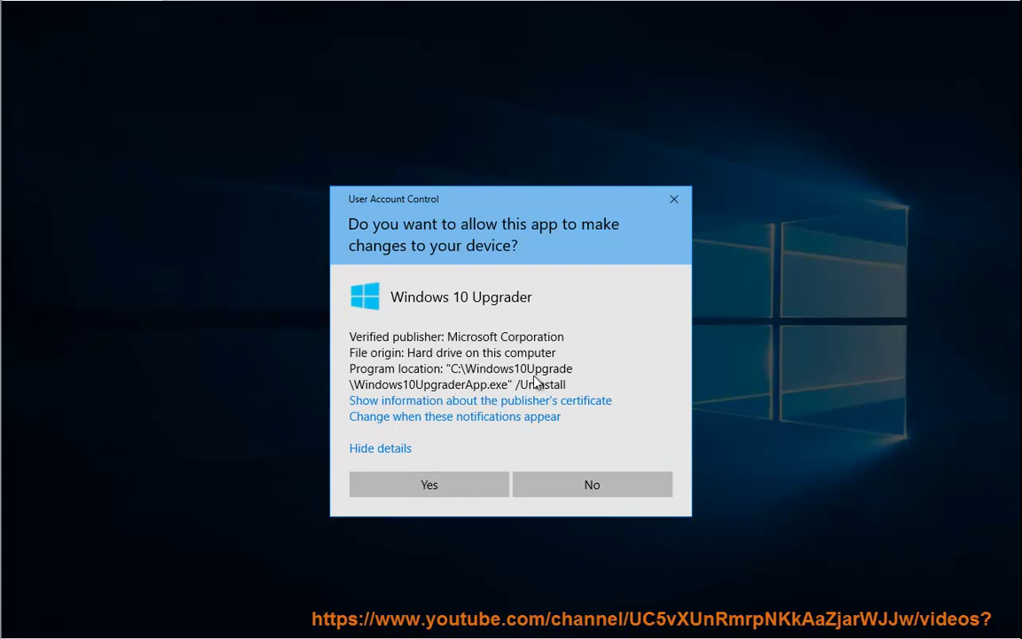
{"action": "left_click", "coordinate": [575, 486]}
- Open the file location of the desktop's Windows 10 Update Assistant shortcut and go up to Local Disk (C:)
{"action": "left_click", "coordinate": [840, 46]}
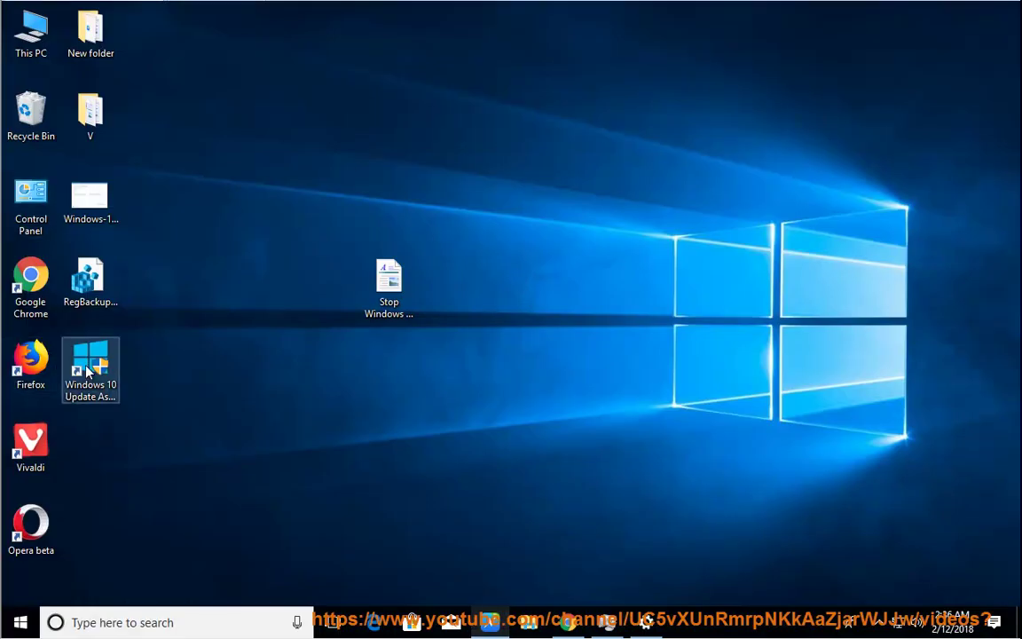
{"action": "right_click", "coordinate": [89, 362]}
{"action": "left_click", "coordinate": [221, 97]}
{"action": "left_click", "coordinate": [584, 125]}
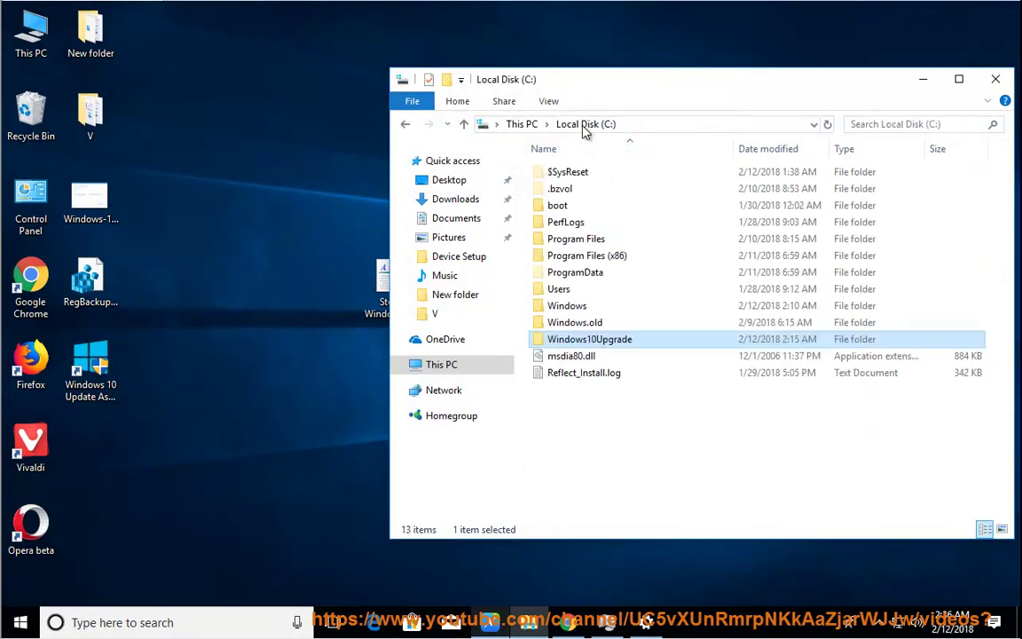
- Open the Windows10Upgrade folder on Local Disk (C:) to view its contents
{"action": "left_click", "coordinate": [596, 346]}
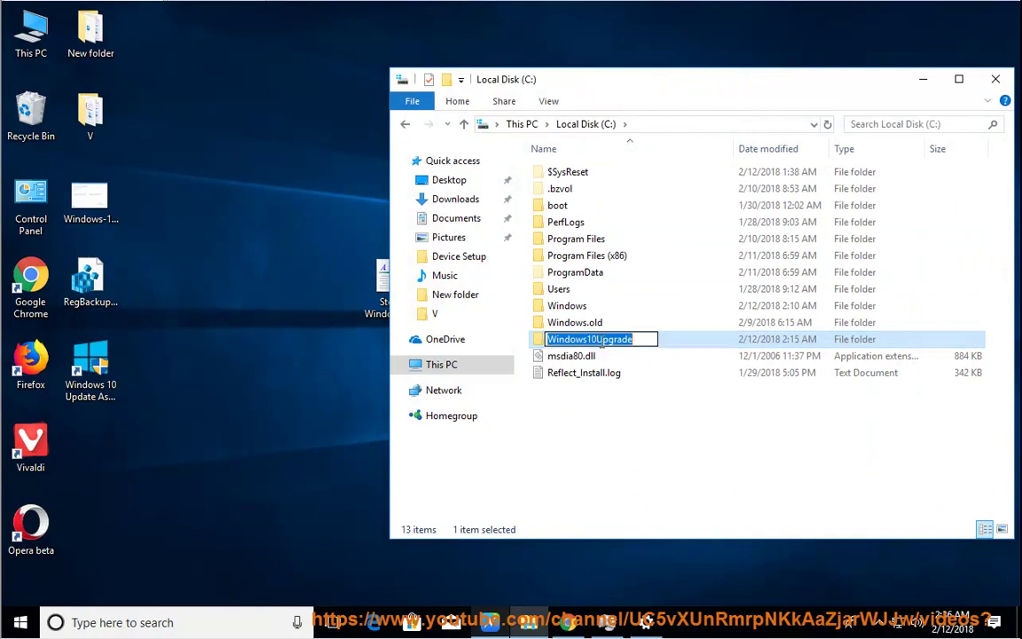
{"action": "right_click", "coordinate": [598, 347]}
{"action": "left_click", "coordinate": [637, 394]}
{"action": "key", "text": "Return"}
{"action": "key", "text": "Return"}
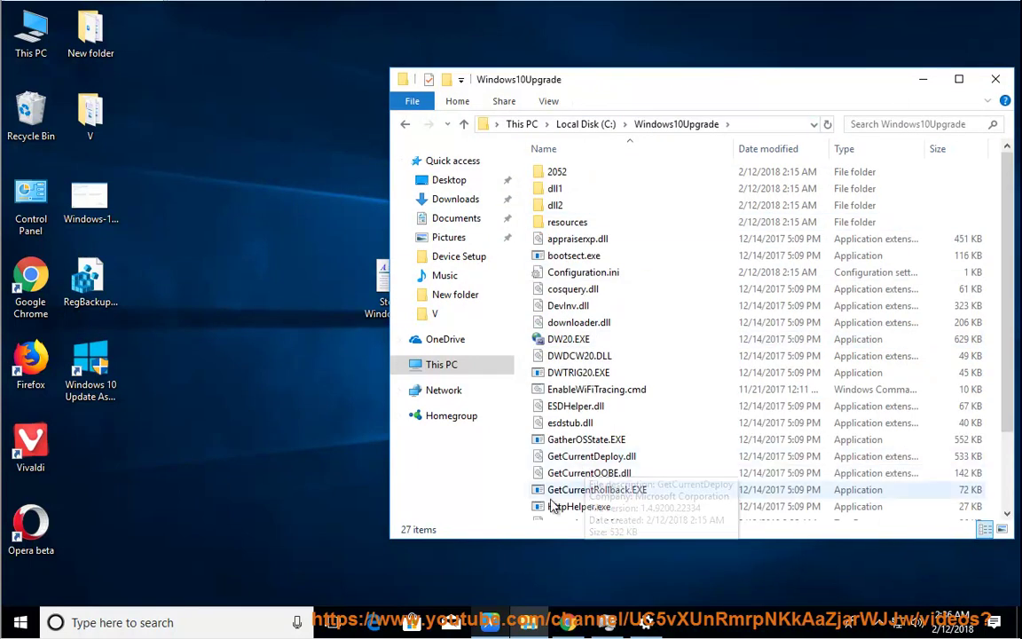
- Uninstall Windows 10 Update Assistant from the installed apps, allowing the elevation and confirming the removal
{"action": "left_click", "coordinate": [493, 624]}
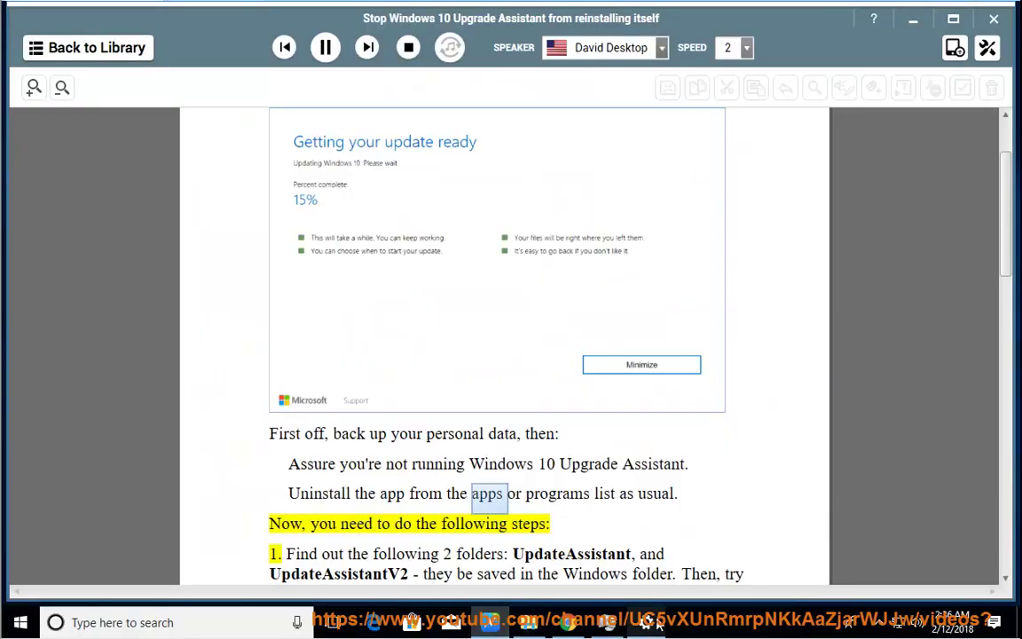
{"action": "left_click", "coordinate": [846, 377]}
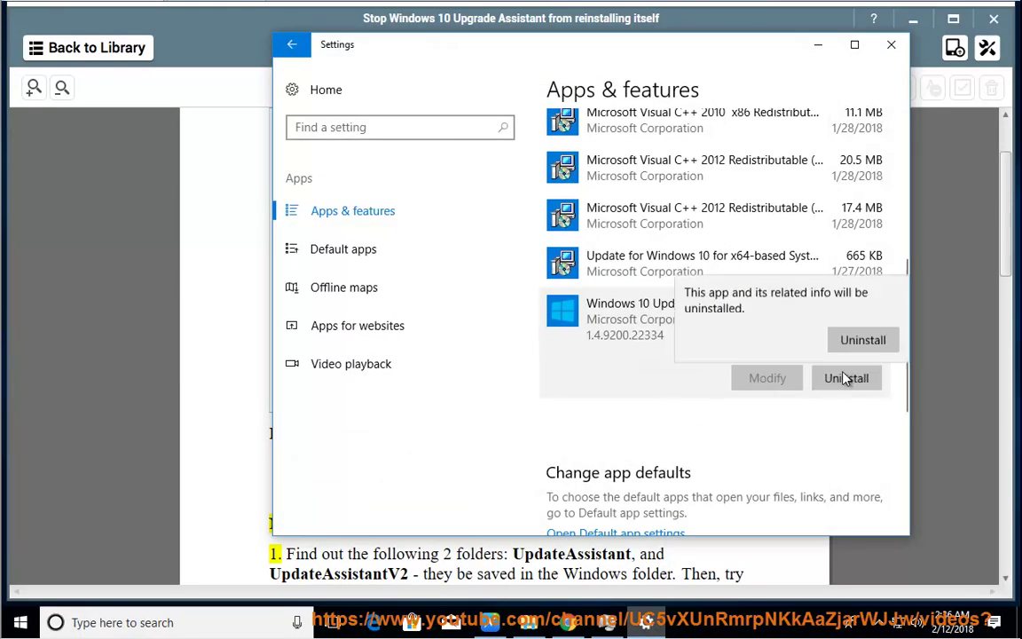
{"action": "left_click", "coordinate": [847, 339]}
{"action": "left_click", "coordinate": [437, 386]}
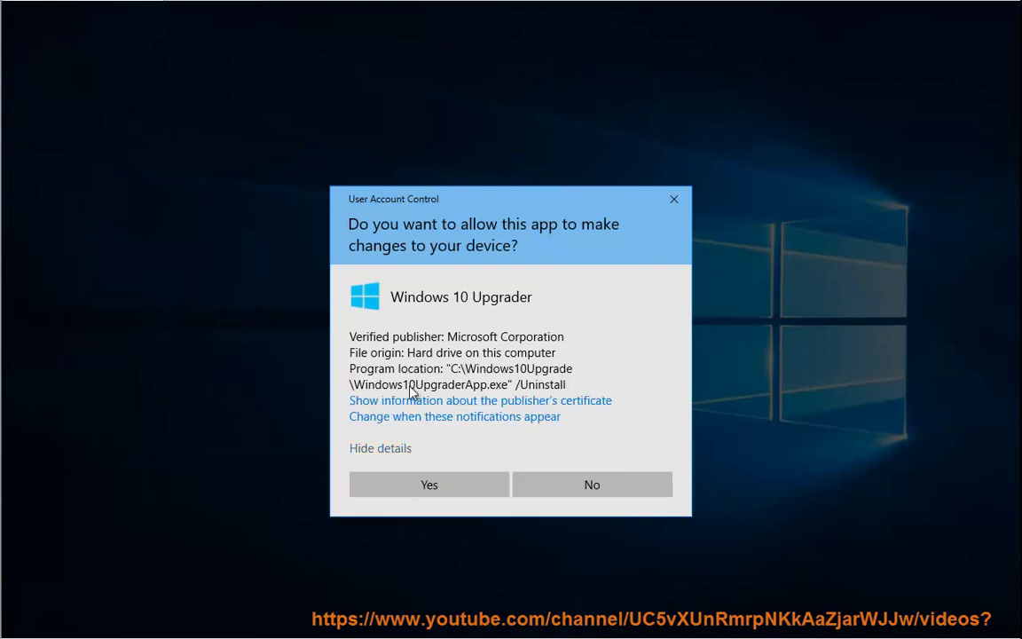
{"action": "left_click", "coordinate": [461, 484]}
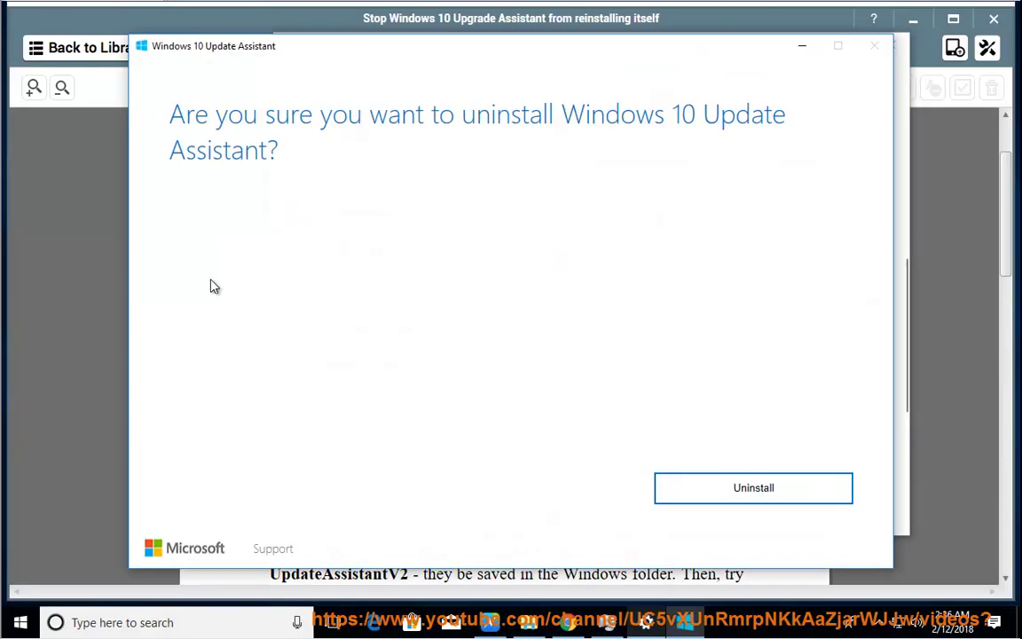
{"action": "left_click", "coordinate": [760, 483]}
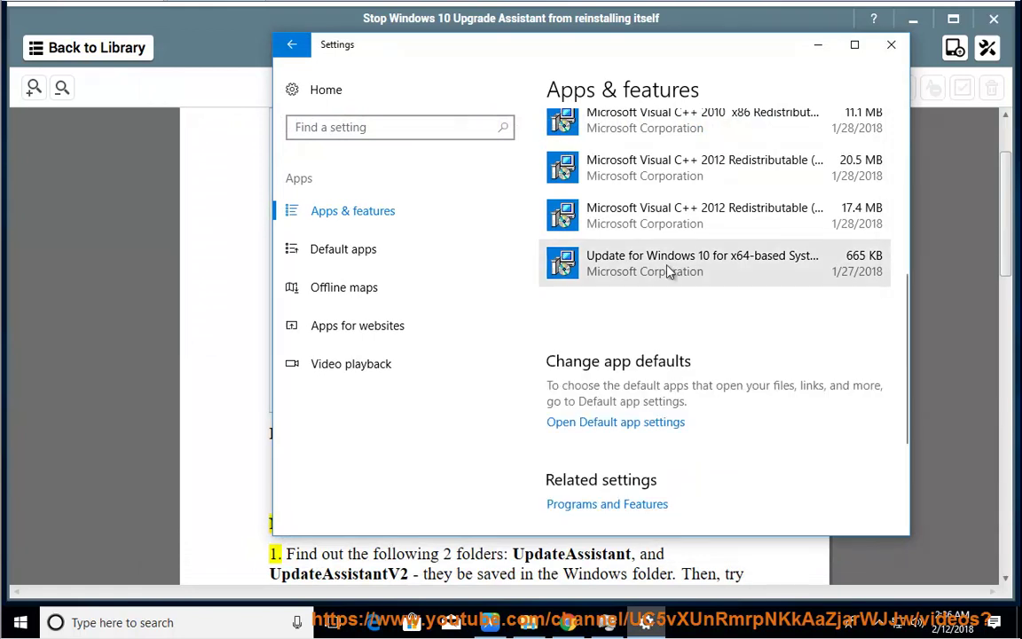
- Close Settings, minimize the guide, and close the Local Disk (C:) folder window
{"action": "left_click", "coordinate": [890, 44]}
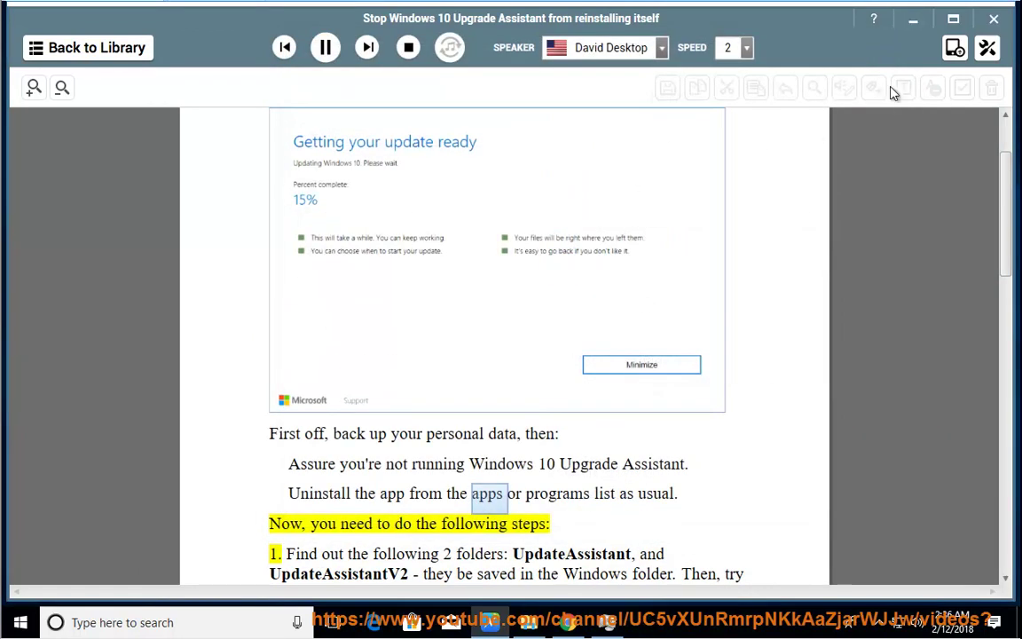
{"action": "left_click", "coordinate": [913, 30]}
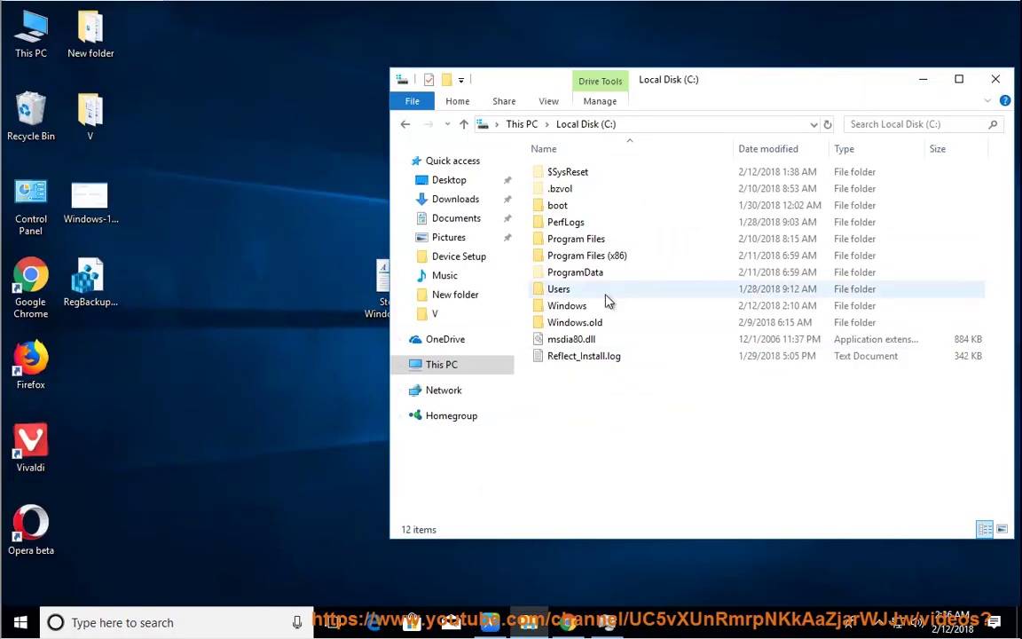
{"action": "left_click", "coordinate": [995, 82]}
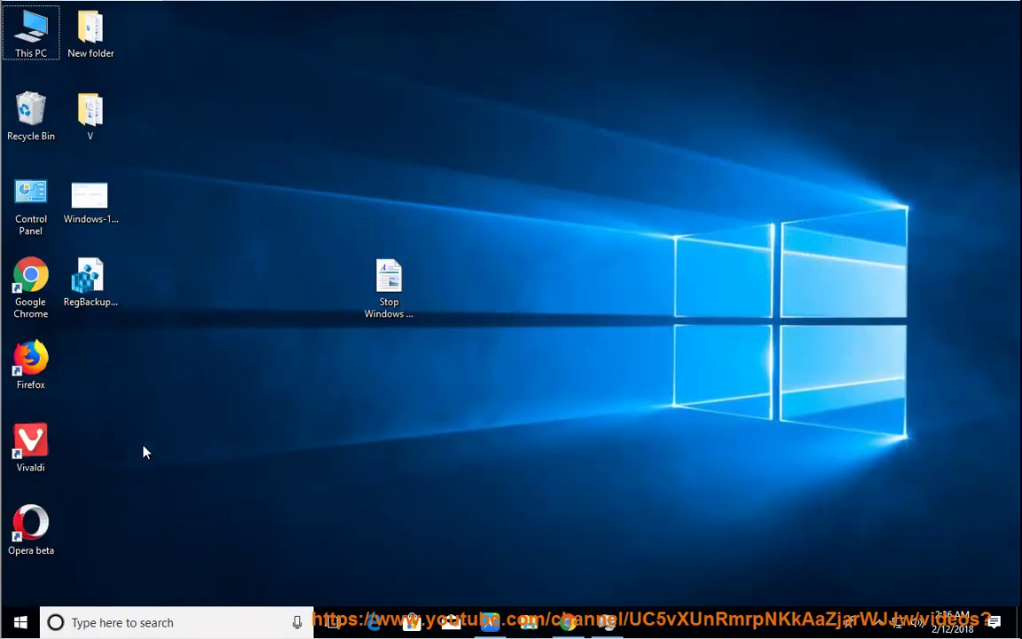
- Show the power options including Restart, dismiss them without restarting, and refresh the desktop
{"action": "left_click", "coordinate": [20, 621]}
{"action": "left_click", "coordinate": [20, 587]}
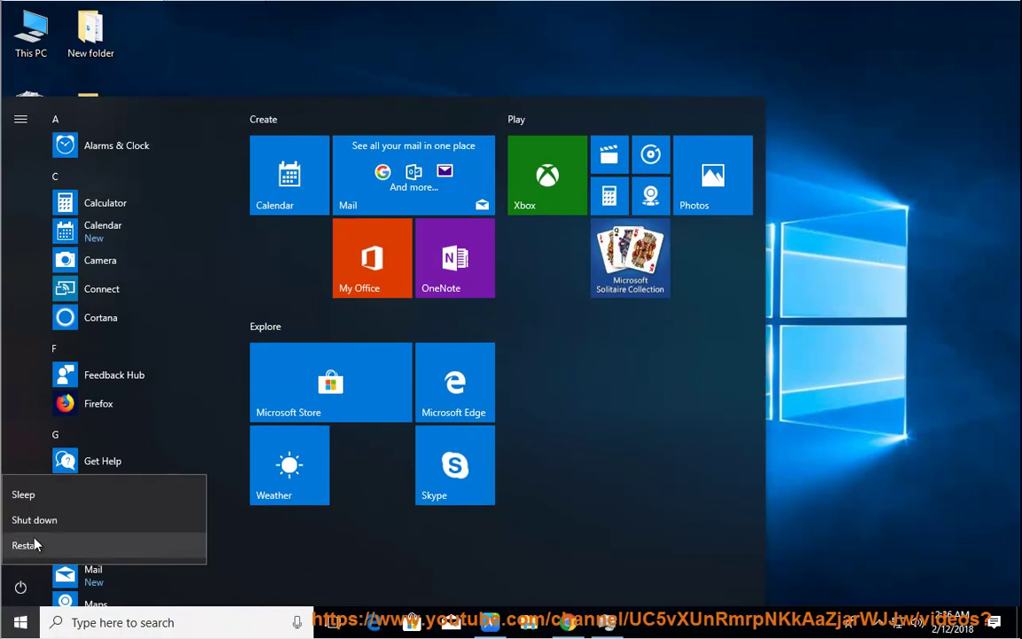
{"action": "key", "text": "Escape"}
{"action": "right_click", "coordinate": [257, 396]}
{"action": "left_click", "coordinate": [293, 444]}
- Return to the guide document and pause its read-aloud playback
{"action": "left_click", "coordinate": [490, 620]}
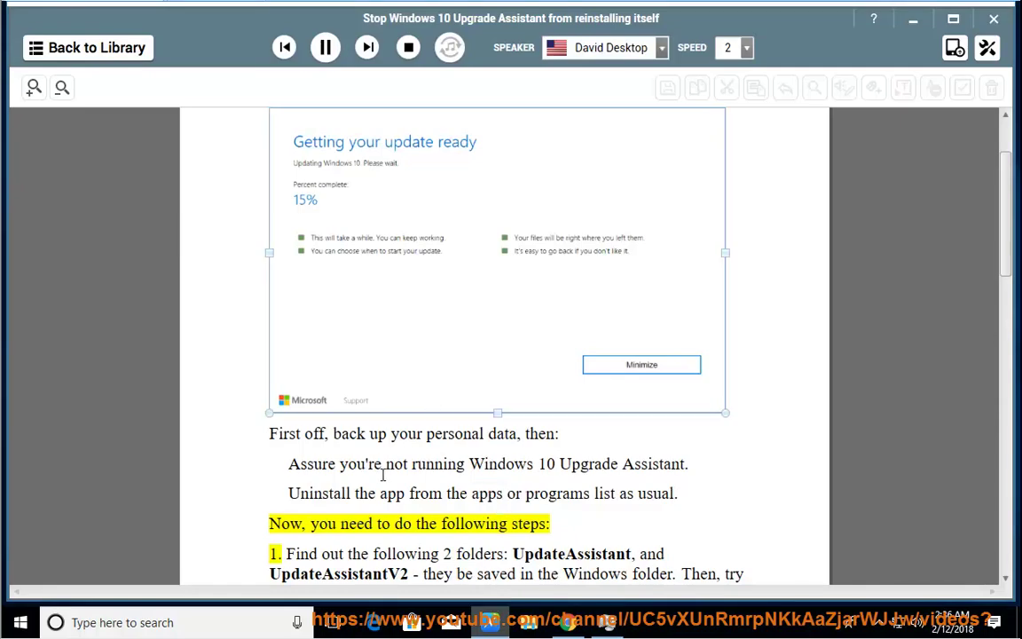
{"action": "left_click", "coordinate": [325, 47]}
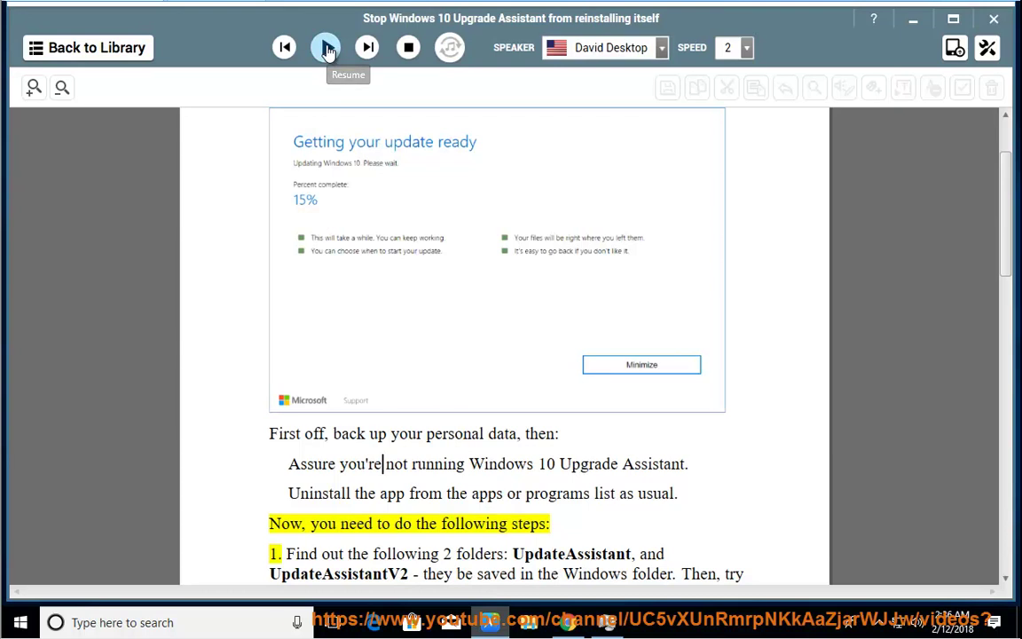
- Play the guide's read-aloud through step 1, pause it, and highlight the UpdateAssistant and UpdateAssistantV2 folder names and their Windows folder location
{"action": "left_click", "coordinate": [326, 49]}
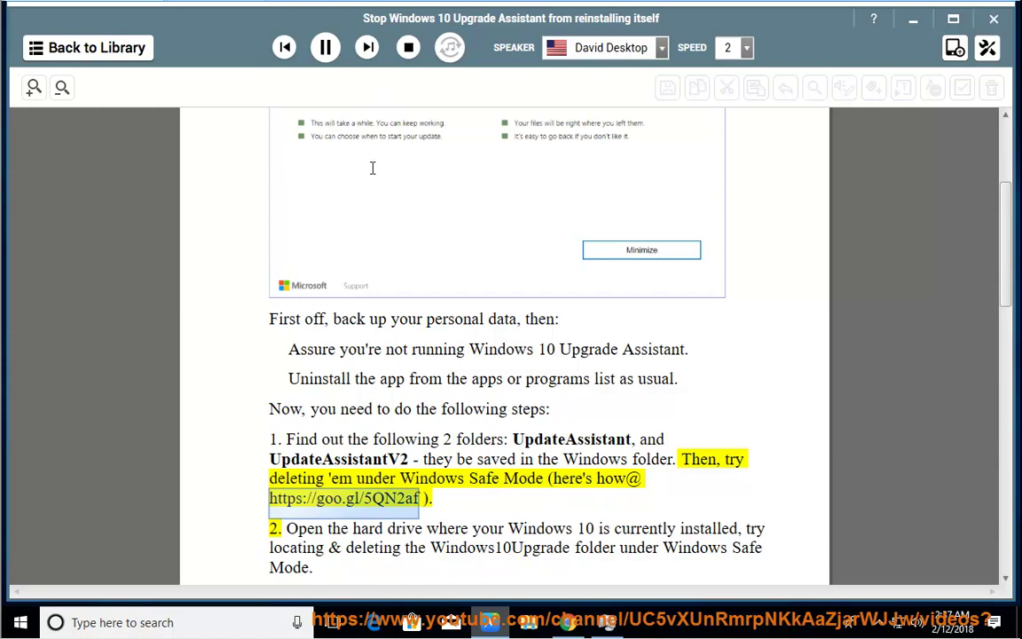
{"action": "left_click", "coordinate": [324, 47]}
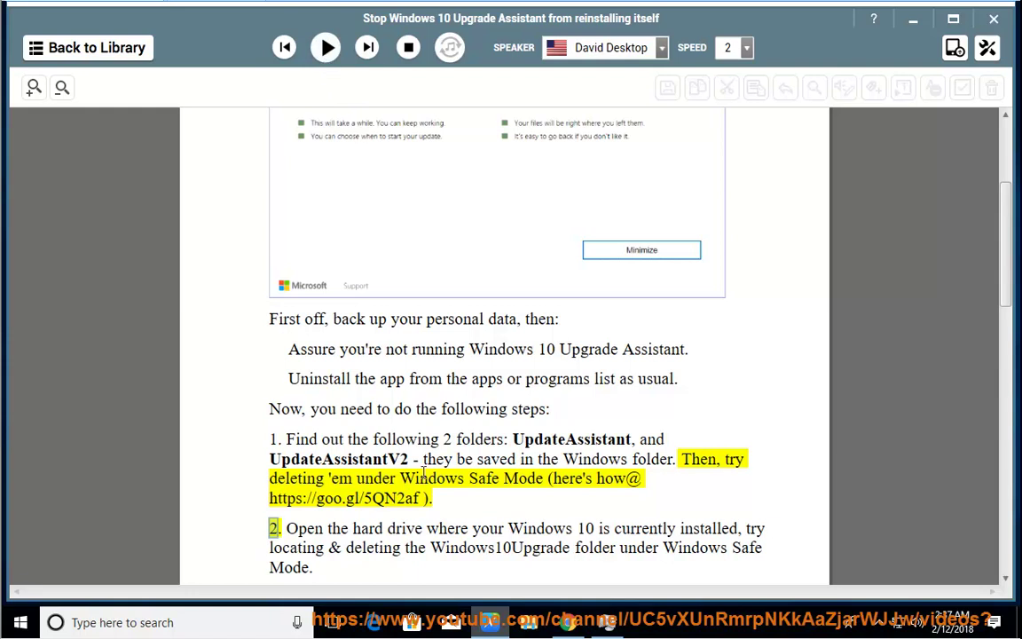
{"action": "double_click", "coordinate": [603, 440]}
{"action": "double_click", "coordinate": [370, 458]}
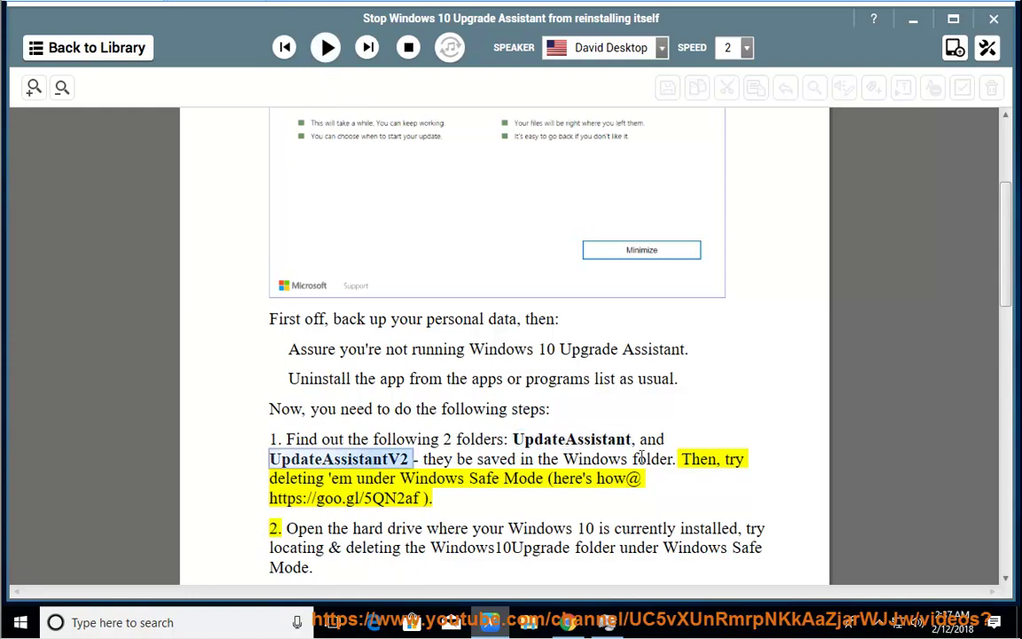
{"action": "left_click_drag", "start_coordinate": [679, 461], "coordinate": [487, 460]}
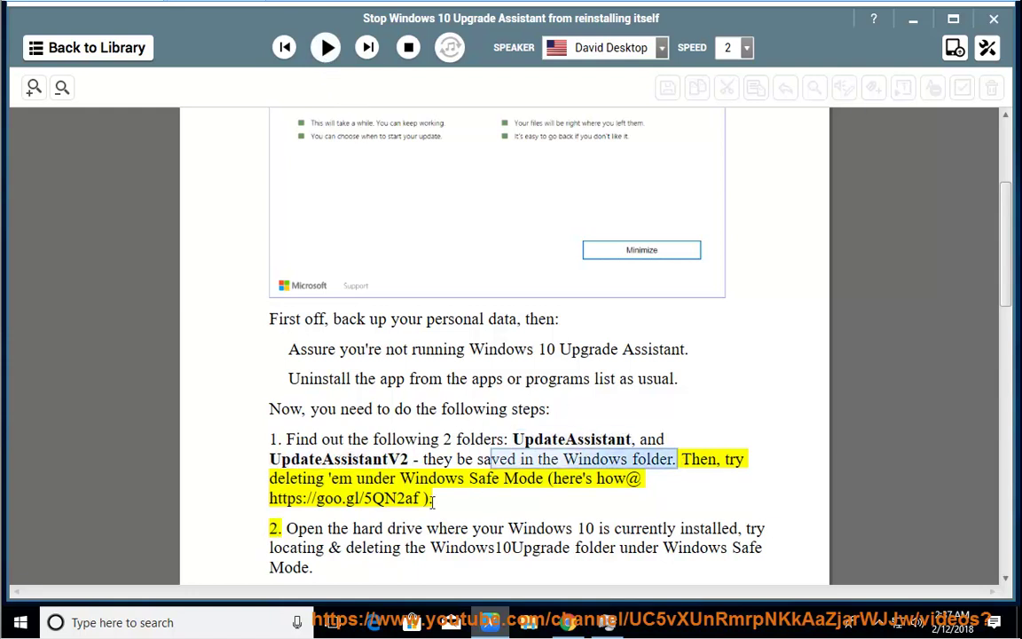
- Open the Windows folder on Local Disk (C:) in File Explorer and move its window clear of the guide's step 1
{"action": "left_click", "coordinate": [528, 623]}
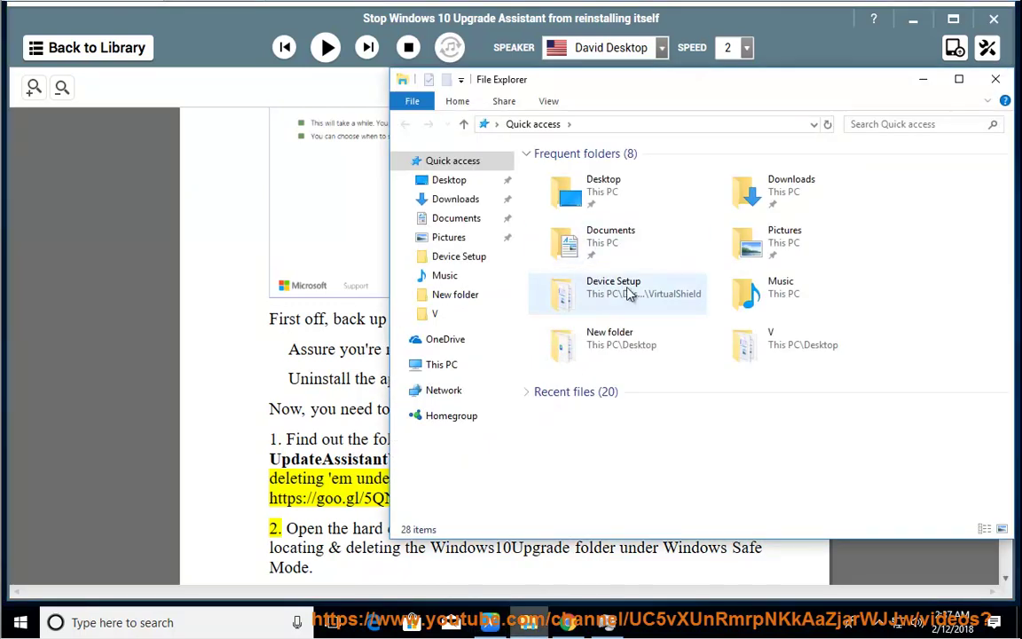
{"action": "left_click", "coordinate": [454, 366]}
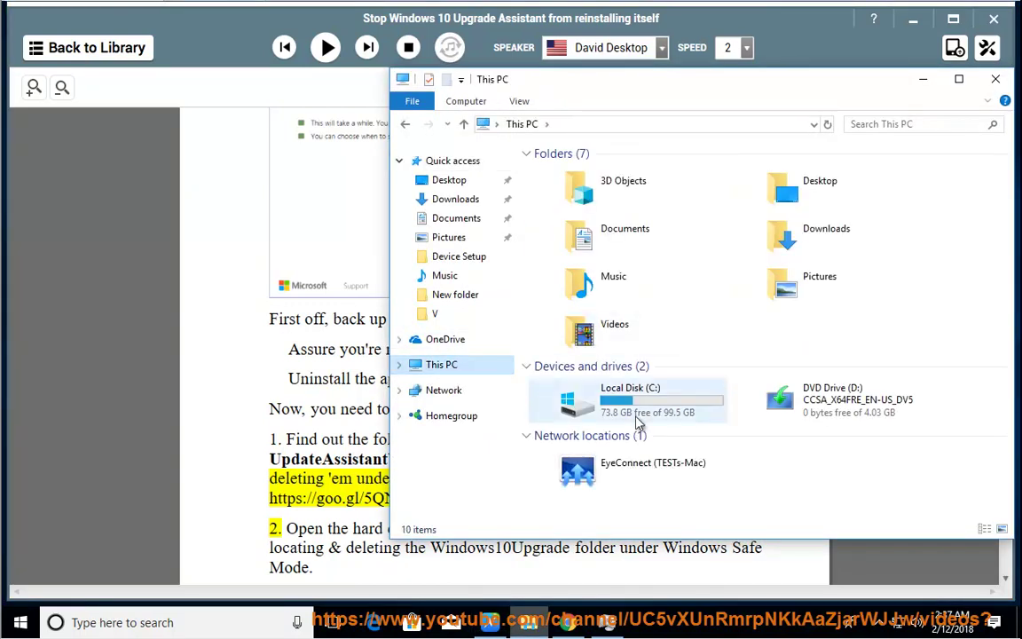
{"action": "double_click", "coordinate": [612, 408]}
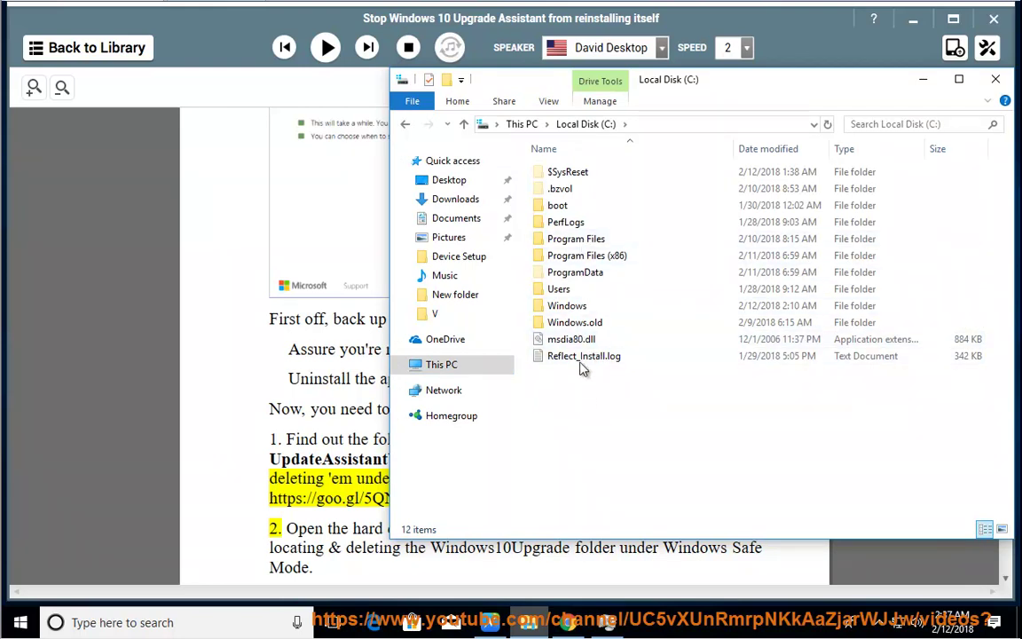
{"action": "double_click", "coordinate": [566, 305]}
{"action": "left_click_drag", "start_coordinate": [689, 93], "coordinate": [718, 299]}
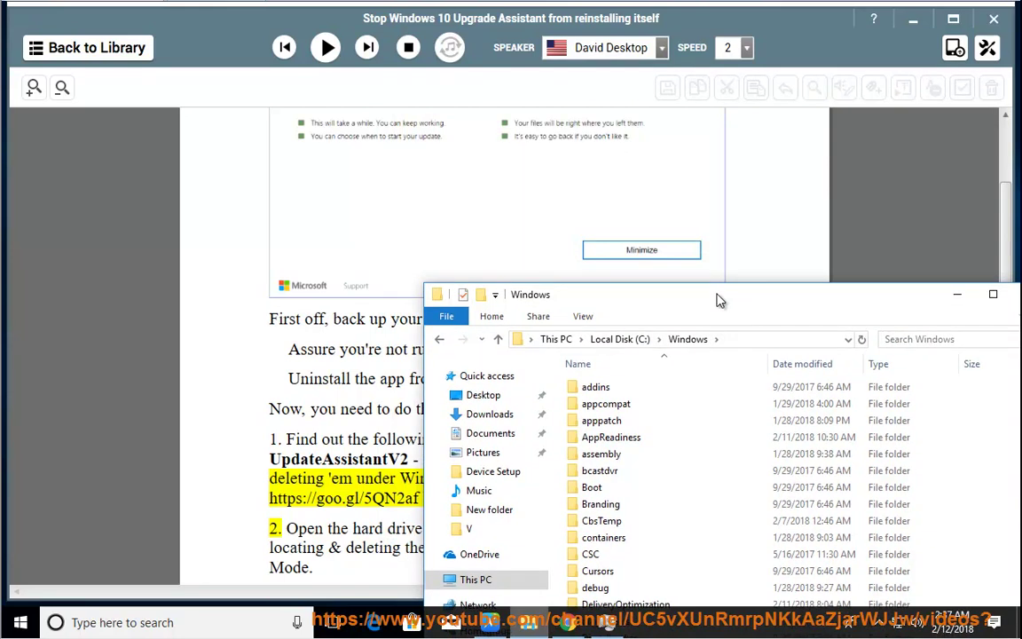
{"action": "left_click_drag", "start_coordinate": [718, 299], "coordinate": [616, 468]}
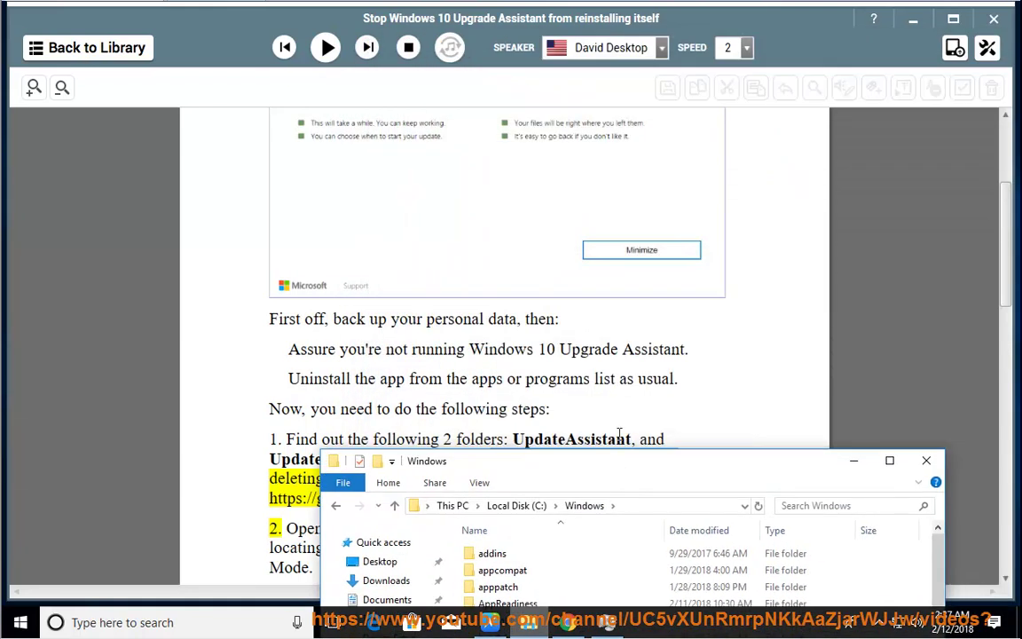
- Copy the folder name UpdateAssistant from the guide and search the Windows folder for it
{"action": "left_click", "coordinate": [592, 434]}
{"action": "double_click", "coordinate": [580, 440]}
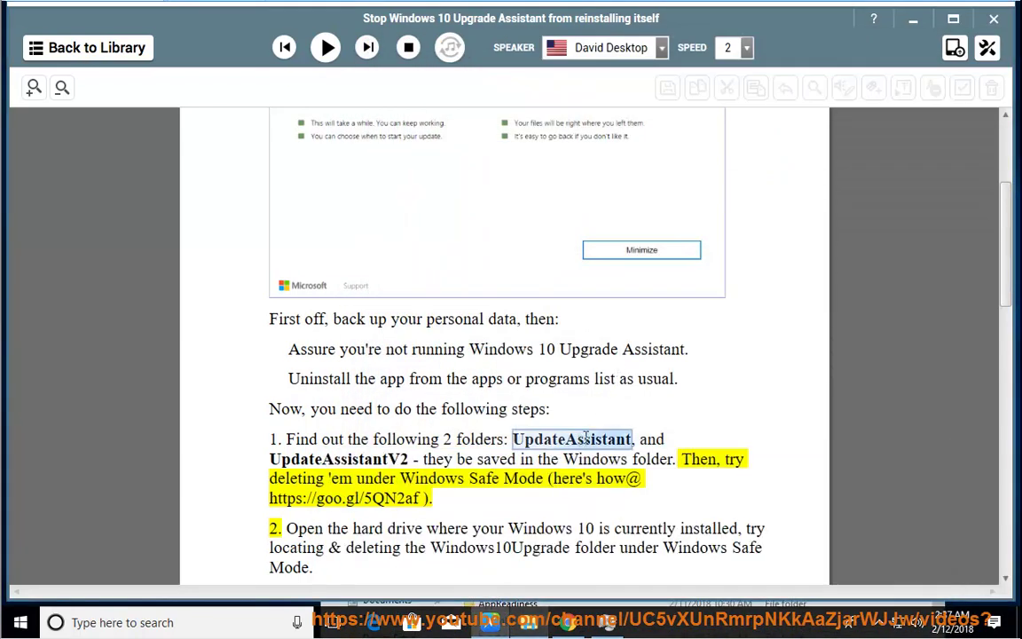
{"action": "right_click", "coordinate": [585, 436]}
{"action": "left_click", "coordinate": [614, 417]}
{"action": "left_click", "coordinate": [490, 626]}
{"action": "left_click_drag", "start_coordinate": [786, 460], "coordinate": [798, 31]}
{"action": "left_click", "coordinate": [805, 75]}
{"action": "right_click", "coordinate": [807, 76]}
{"action": "left_click", "coordinate": [823, 119]}
{"action": "left_click", "coordinate": [562, 128]}
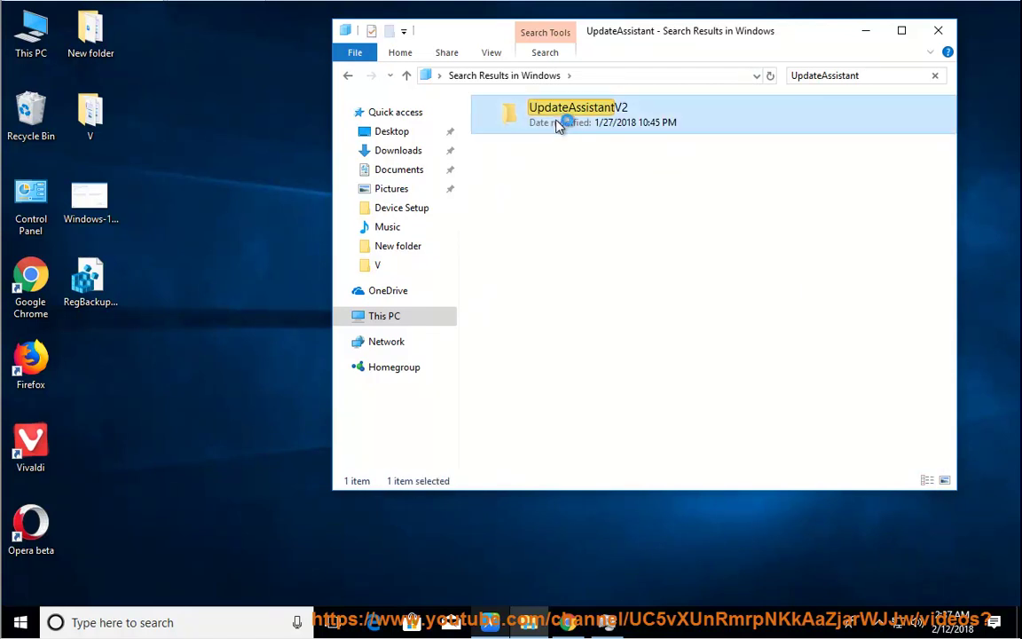
- Check the UpdateAssistantV2 name in the guide and show the found folder's available actions without applying any
{"action": "left_click", "coordinate": [484, 623]}
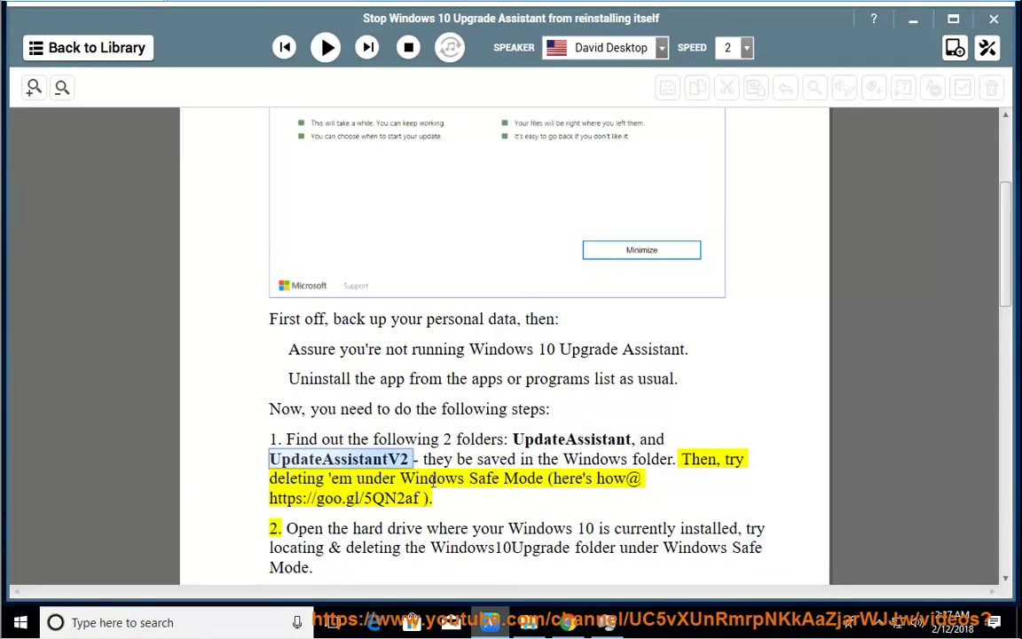
{"action": "left_click", "coordinate": [913, 20]}
{"action": "right_click", "coordinate": [575, 122]}
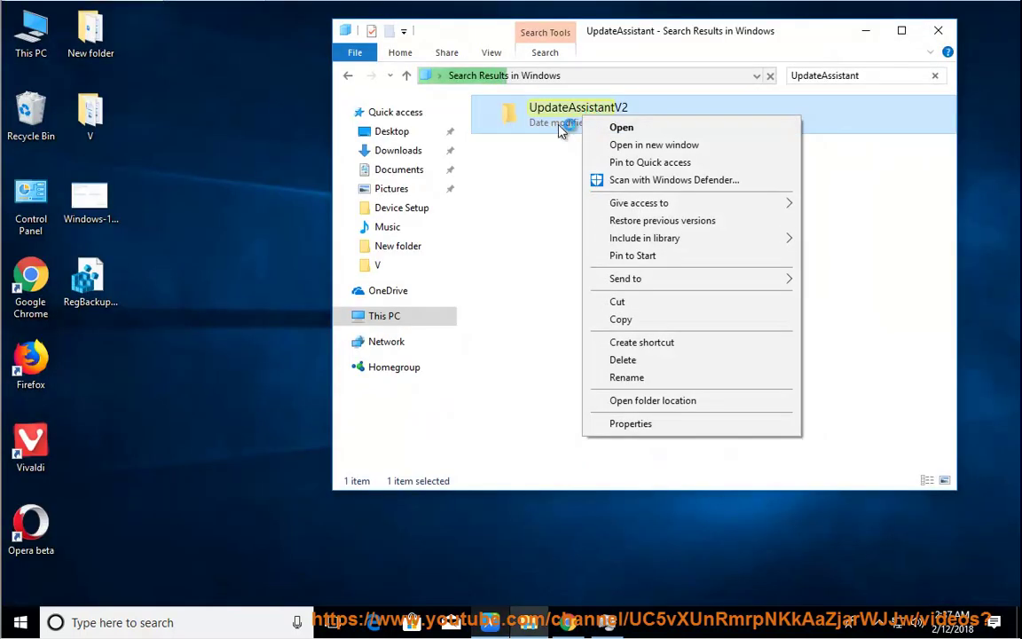
{"action": "left_click", "coordinate": [543, 187]}
{"action": "left_click", "coordinate": [846, 78]}
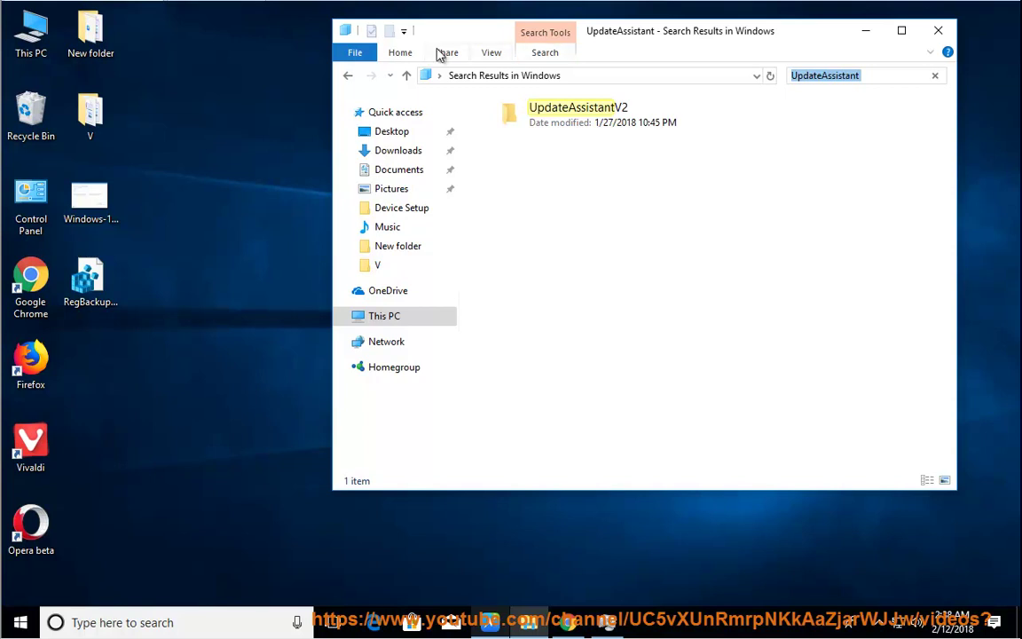
- Delete the UpdateAssistantV2 folder from the search results, continuing with administrator permission
{"action": "right_click", "coordinate": [583, 115]}
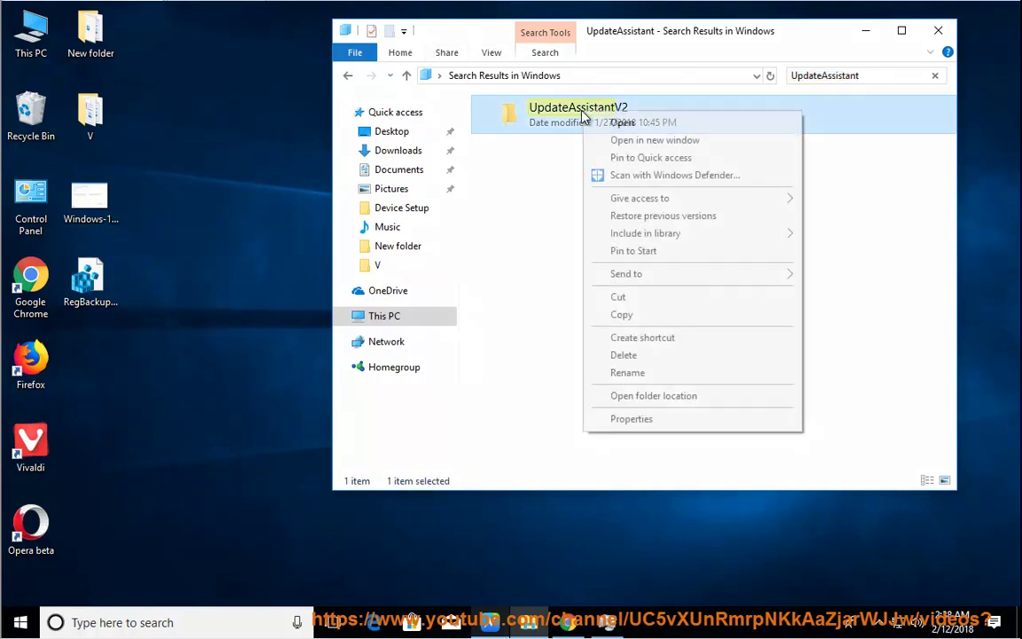
{"action": "left_click", "coordinate": [624, 354]}
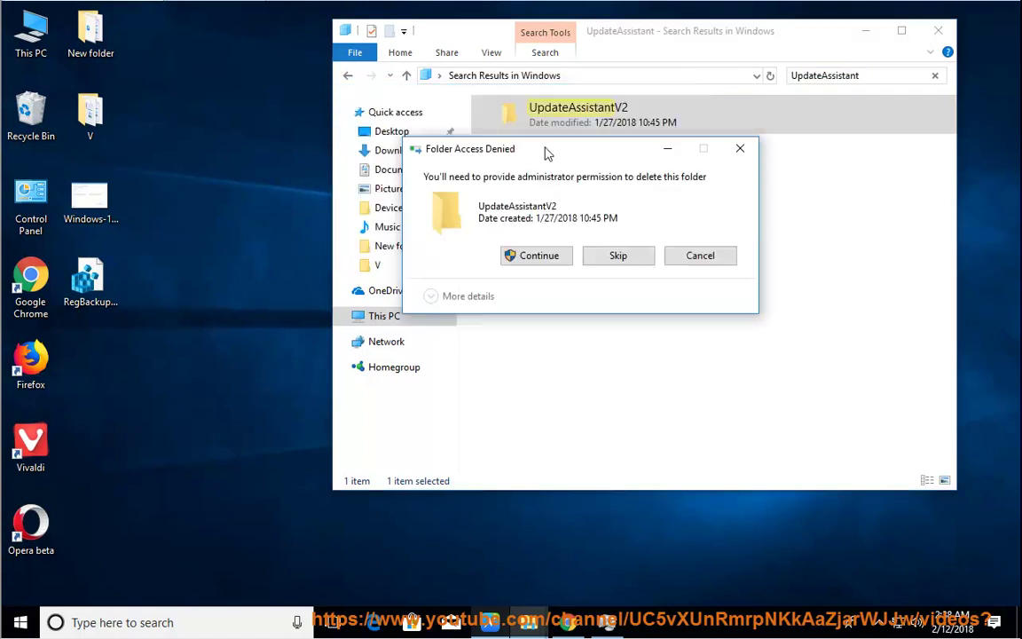
{"action": "left_click", "coordinate": [568, 282]}
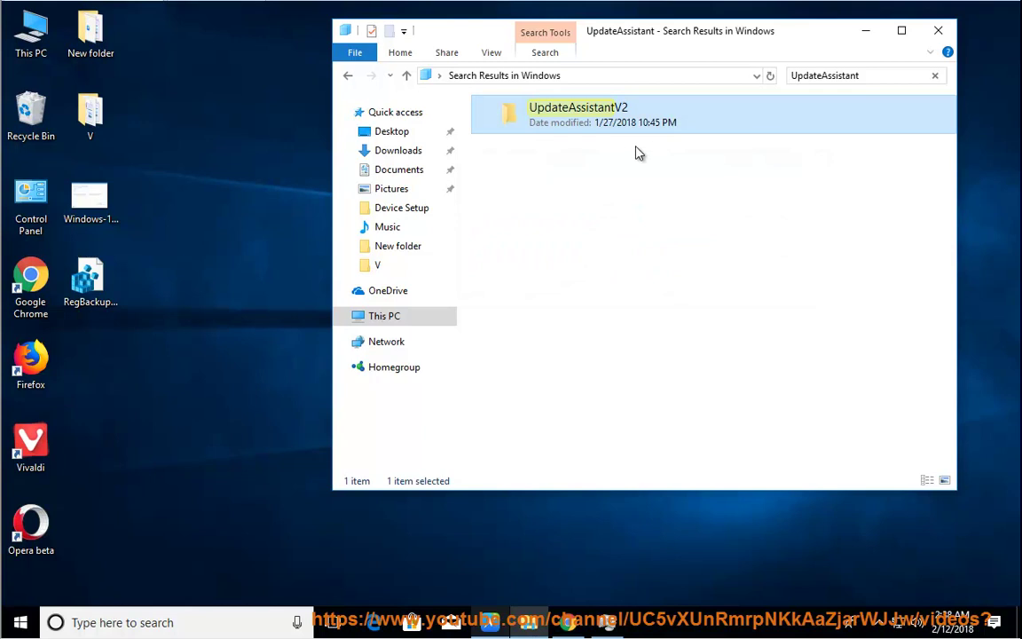
- Browse to the Windows folder on Local Disk (C:) and check its folder list for any remaining UpdateAssistant folders
{"action": "left_click", "coordinate": [399, 321]}
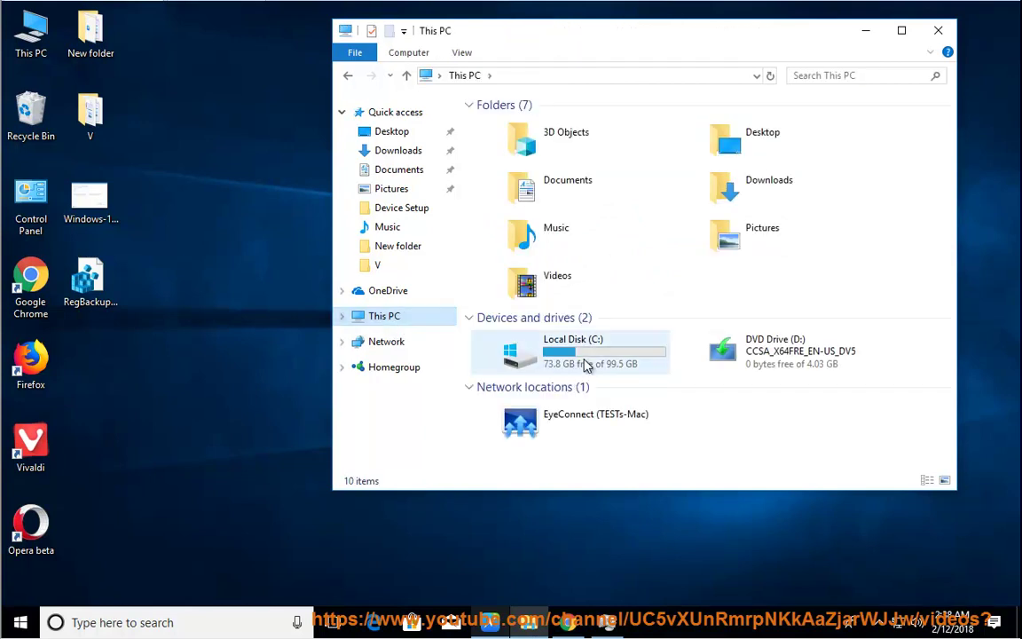
{"action": "double_click", "coordinate": [584, 364]}
{"action": "double_click", "coordinate": [536, 257]}
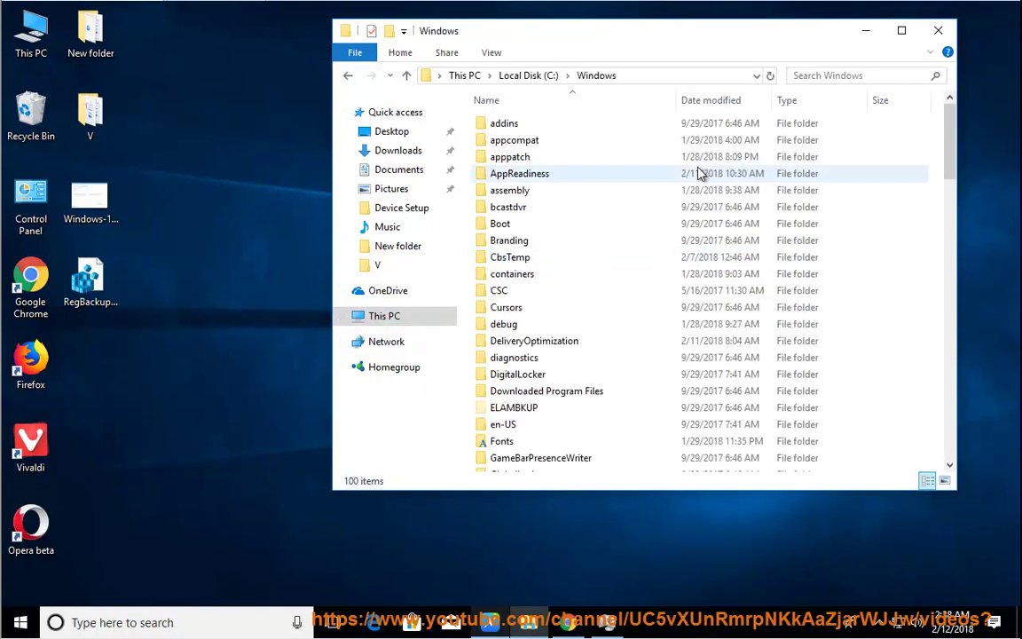
{"action": "scroll", "coordinate": [629, 368], "scroll_direction": "down", "scroll_amount": 5}
{"action": "scroll", "coordinate": [629, 368], "scroll_direction": "down", "scroll_amount": 14}
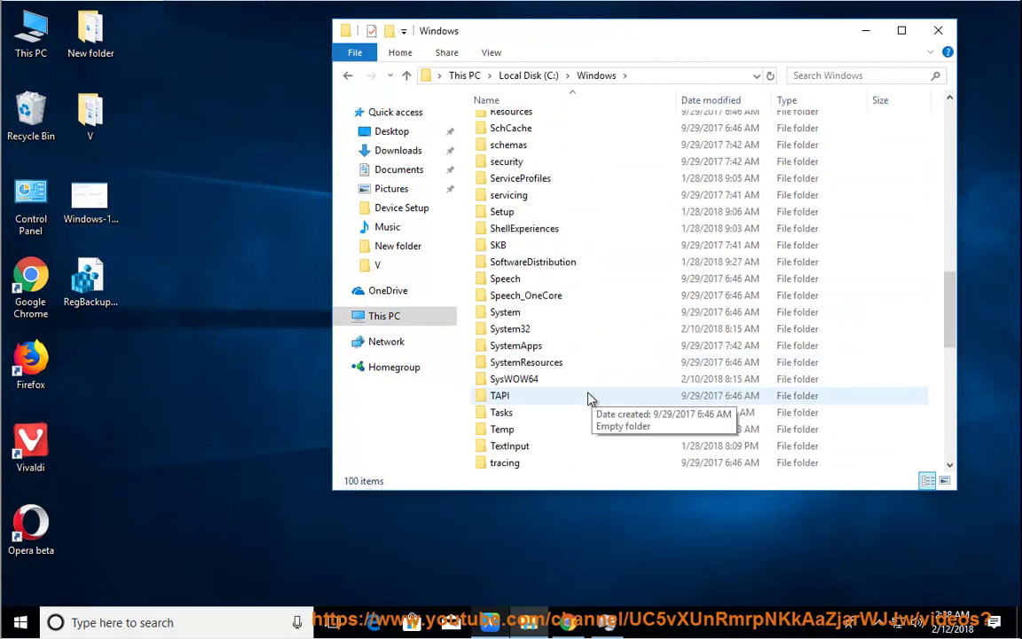
{"action": "left_click_drag", "start_coordinate": [945, 401], "coordinate": [945, 356]}
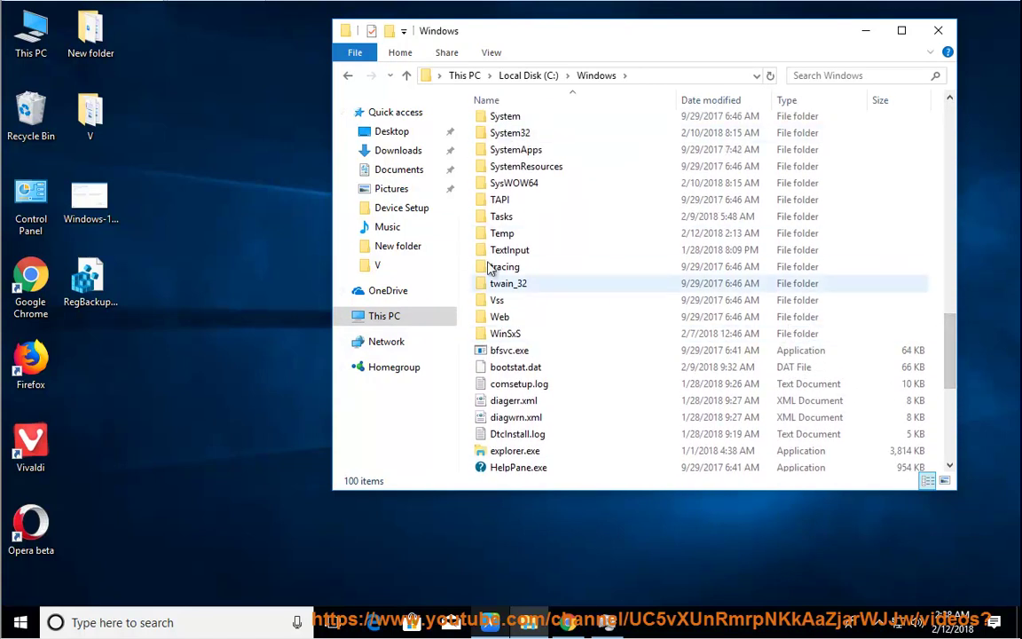
- Return to the guide, play its read-aloud through step 2, and pause it
{"action": "left_click", "coordinate": [487, 622]}
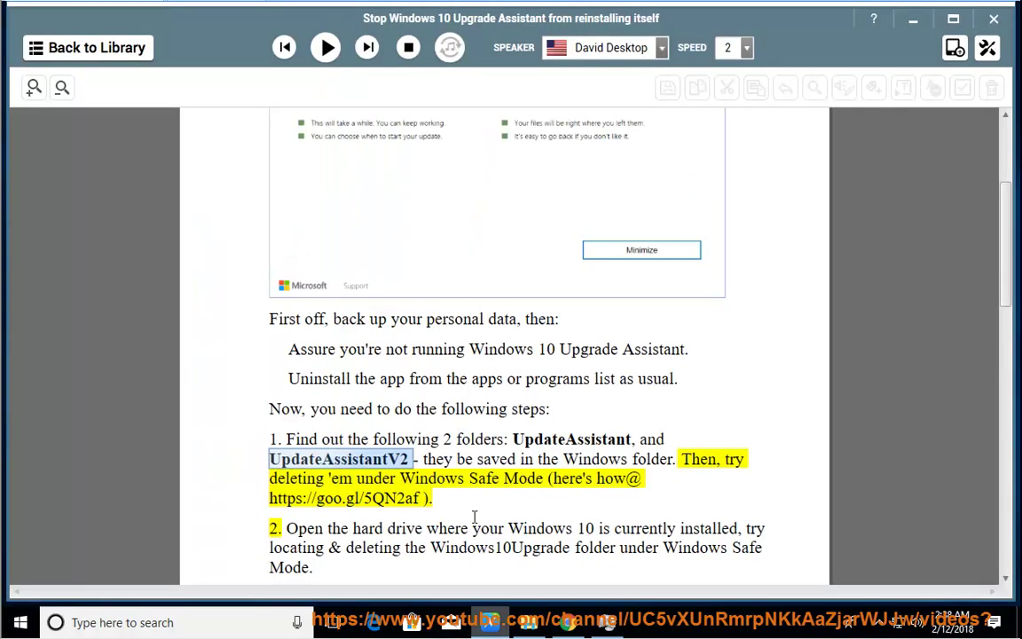
{"action": "left_click", "coordinate": [327, 47]}
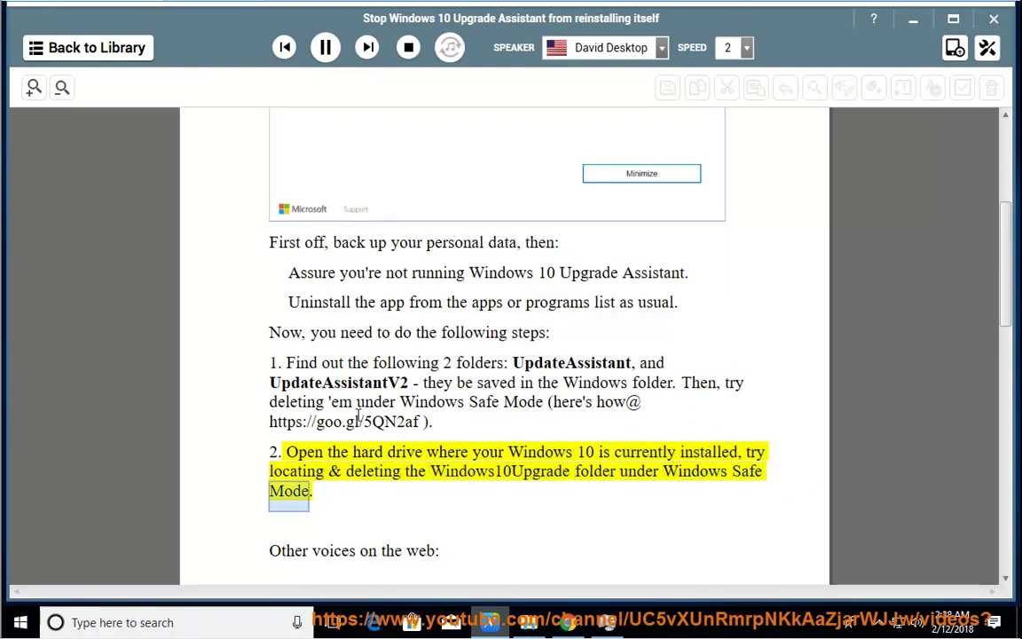
{"action": "left_click", "coordinate": [325, 48]}
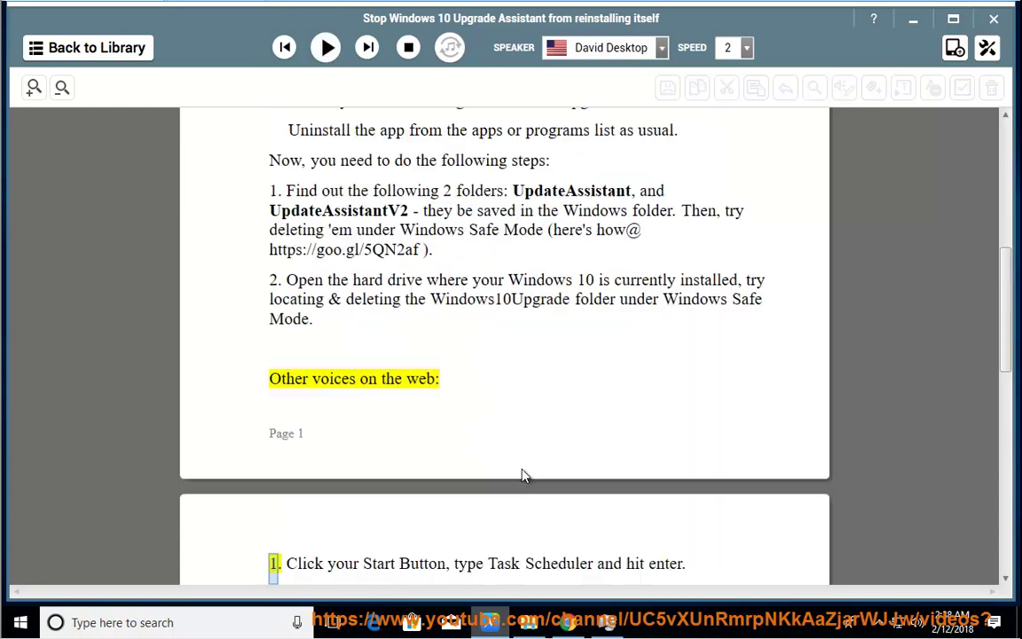
- Copy the folder name Windows10Upgrade from the guide, check the root of Local Disk (C:) for that folder, and minimize File Explorer
{"action": "double_click", "coordinate": [503, 303]}
{"action": "right_click", "coordinate": [531, 302]}
{"action": "left_click", "coordinate": [550, 342]}
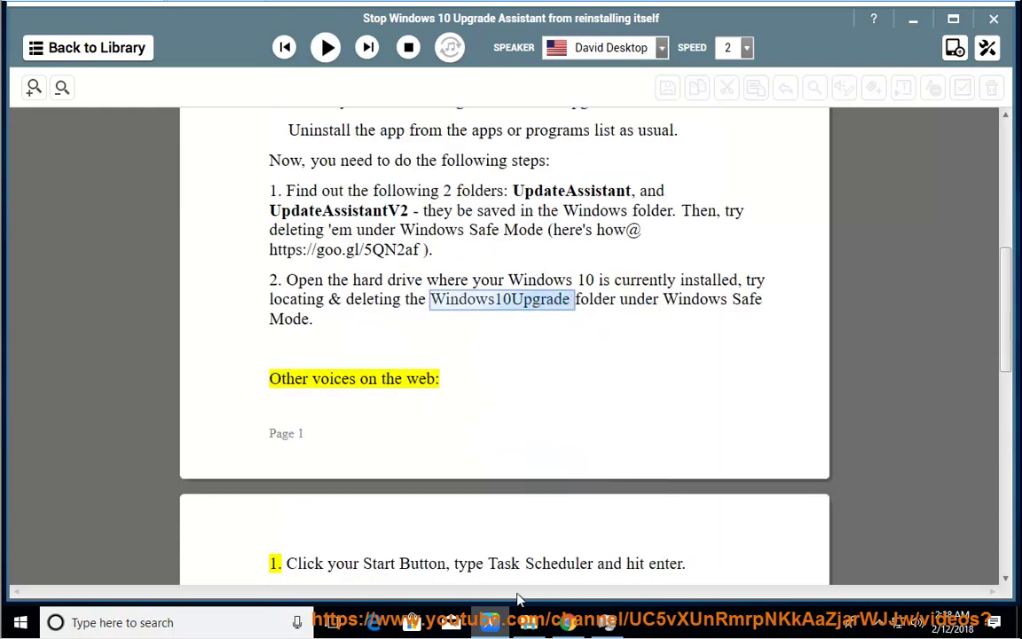
{"action": "left_click", "coordinate": [529, 622]}
{"action": "left_click", "coordinate": [523, 75]}
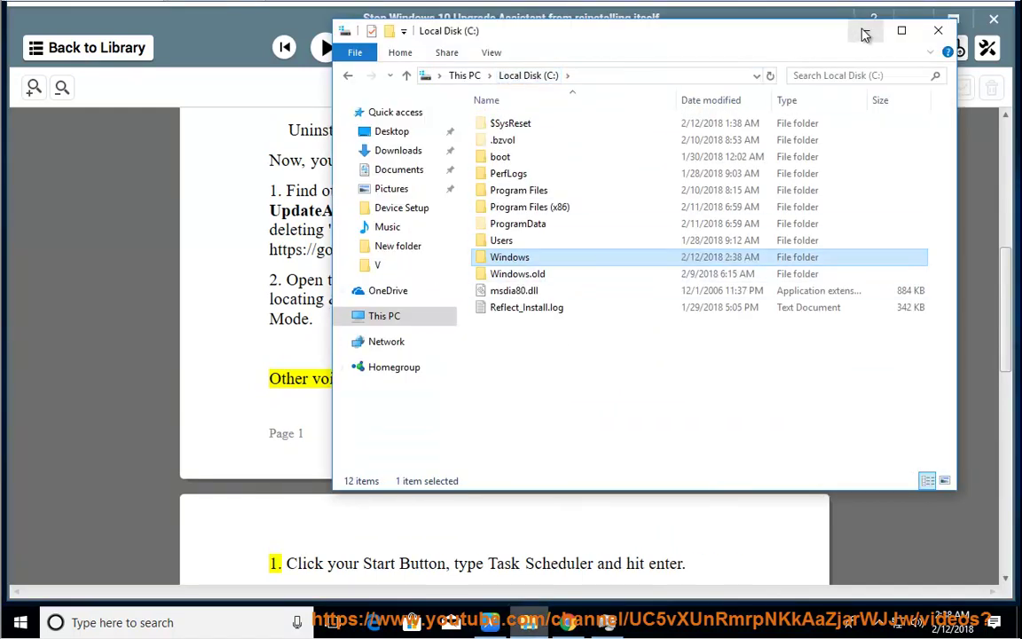
{"action": "left_click", "coordinate": [865, 33]}
- Play the guide's read-aloud through the Task Scheduler instructions and the group policy note, then pause it
{"action": "left_click", "coordinate": [529, 353]}
{"action": "left_click", "coordinate": [325, 48]}
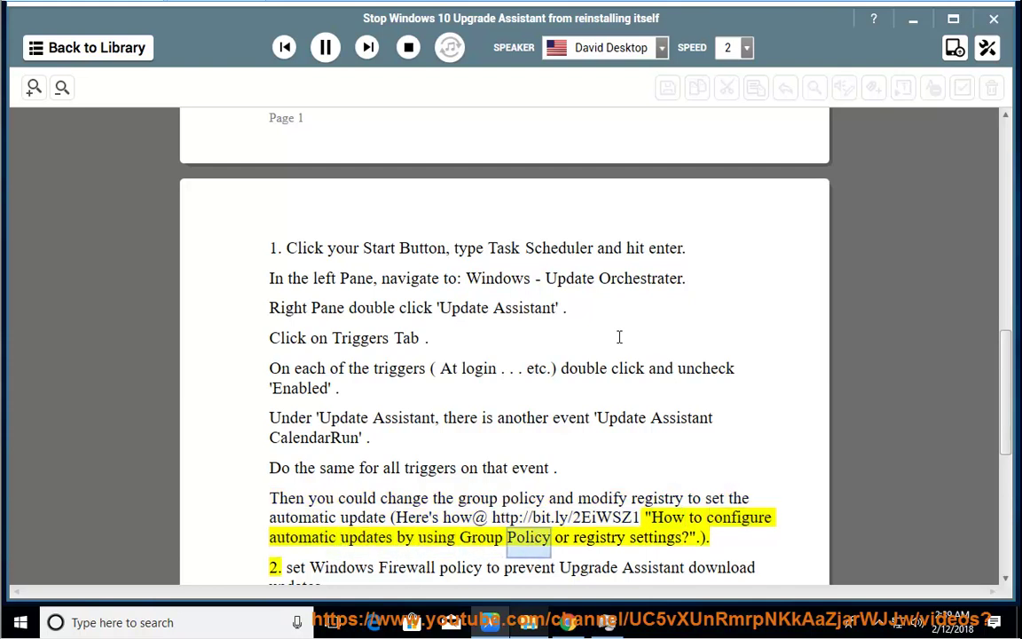
{"action": "left_click", "coordinate": [325, 48]}
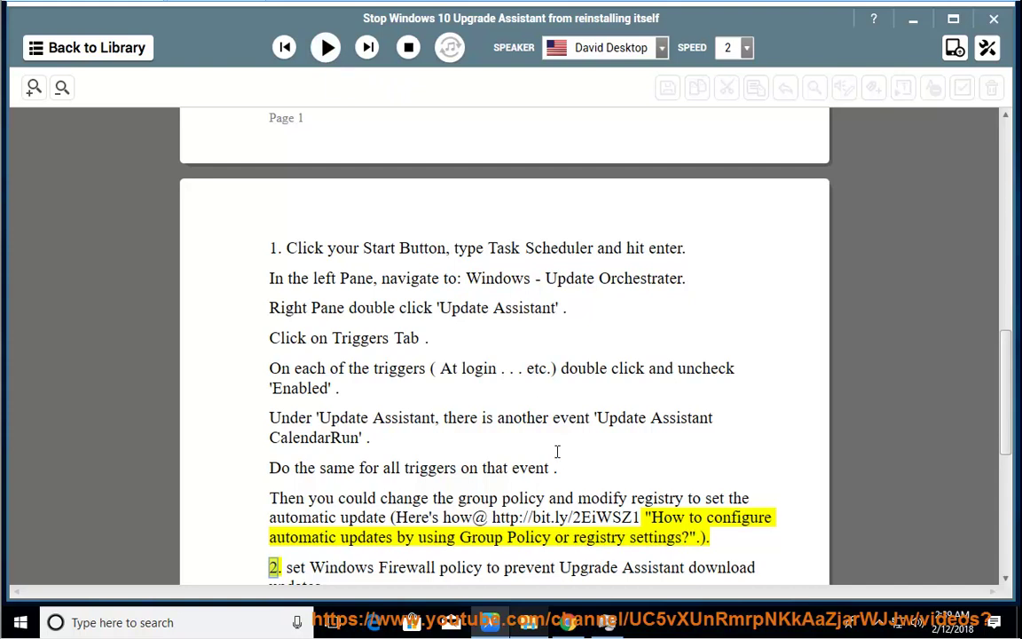
- Copy the name Task Scheduler from the guide, search the system for it, and launch Task Scheduler
{"action": "double_click", "coordinate": [583, 251]}
{"action": "right_click", "coordinate": [576, 251]}
{"action": "left_click", "coordinate": [621, 296]}
{"action": "left_click", "coordinate": [210, 625]}
{"action": "key", "text": "ctrl+v"}
{"action": "left_click", "coordinate": [162, 199]}
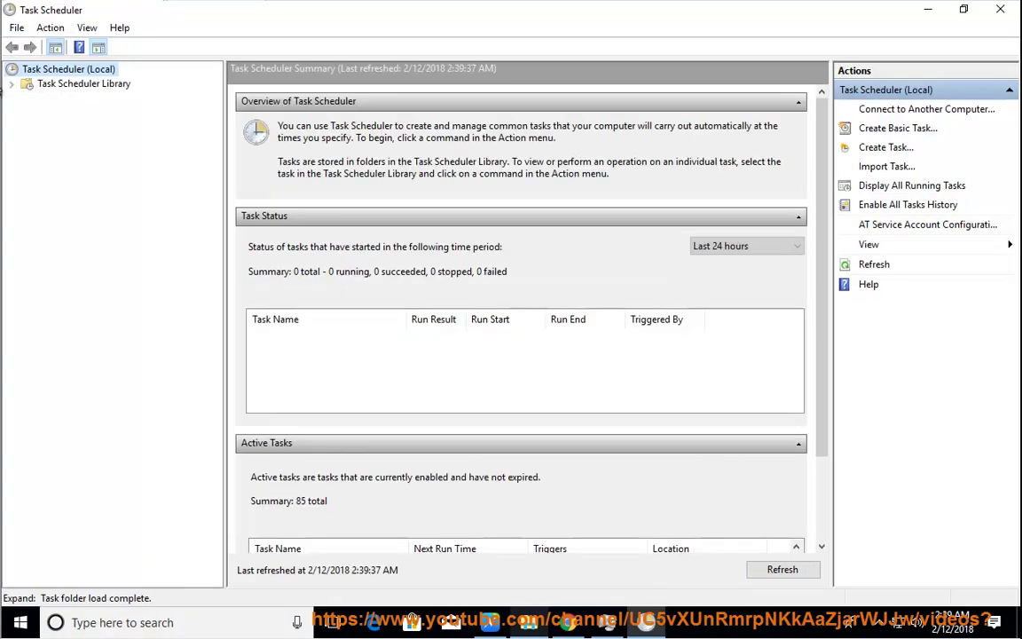
- Expand Task Scheduler Library > Microsoft > Windows and select the UpdateOrchestrator folder
{"action": "left_click", "coordinate": [10, 84]}
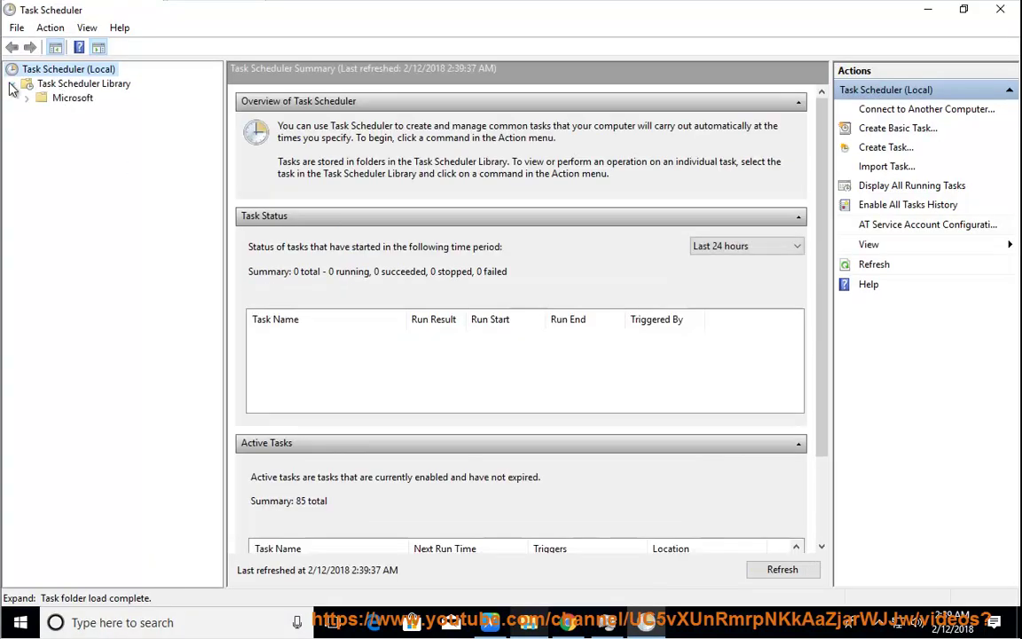
{"action": "left_click", "coordinate": [27, 97]}
{"action": "left_click", "coordinate": [41, 111]}
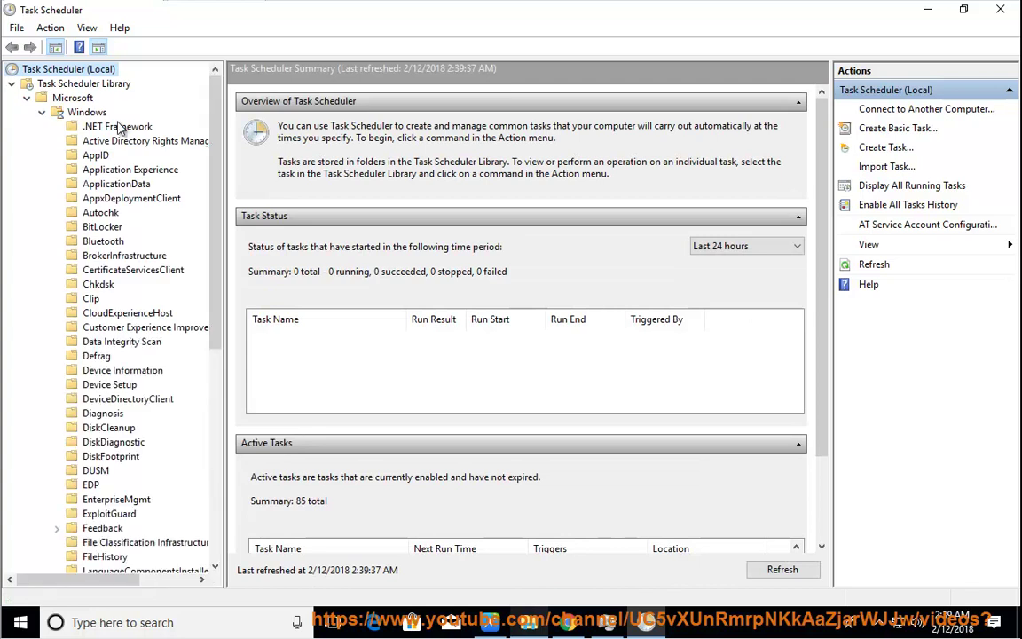
{"action": "left_click", "coordinate": [87, 111]}
{"action": "left_click_drag", "start_coordinate": [215, 116], "coordinate": [211, 390]}
{"action": "left_click", "coordinate": [99, 400]}
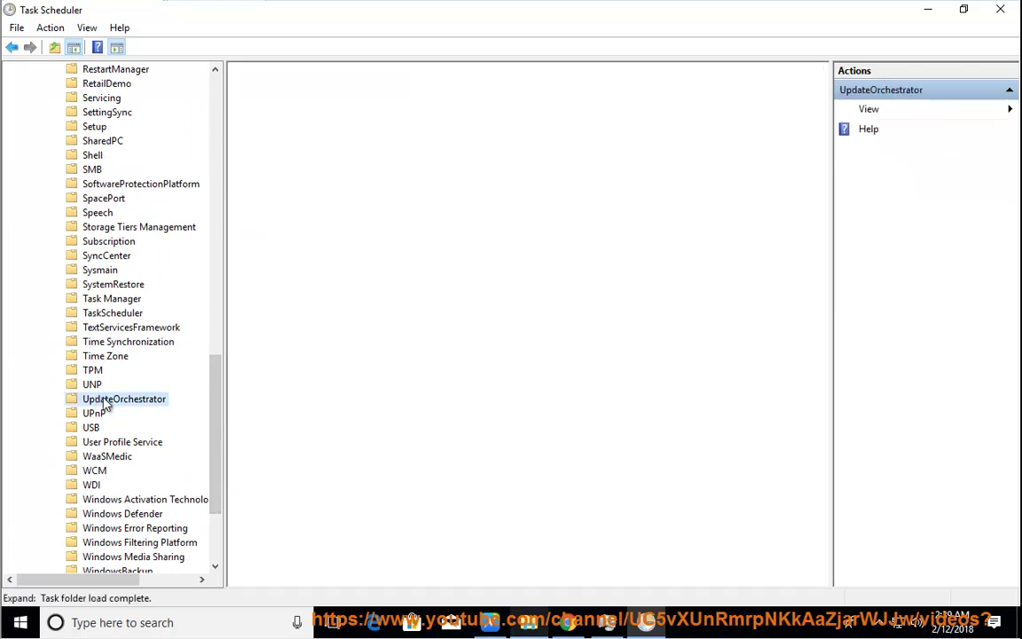
- Widen the Name column of the UpdateOrchestrator task list to read the full task names, and return to the guide document
{"action": "right_click", "coordinate": [122, 401]}
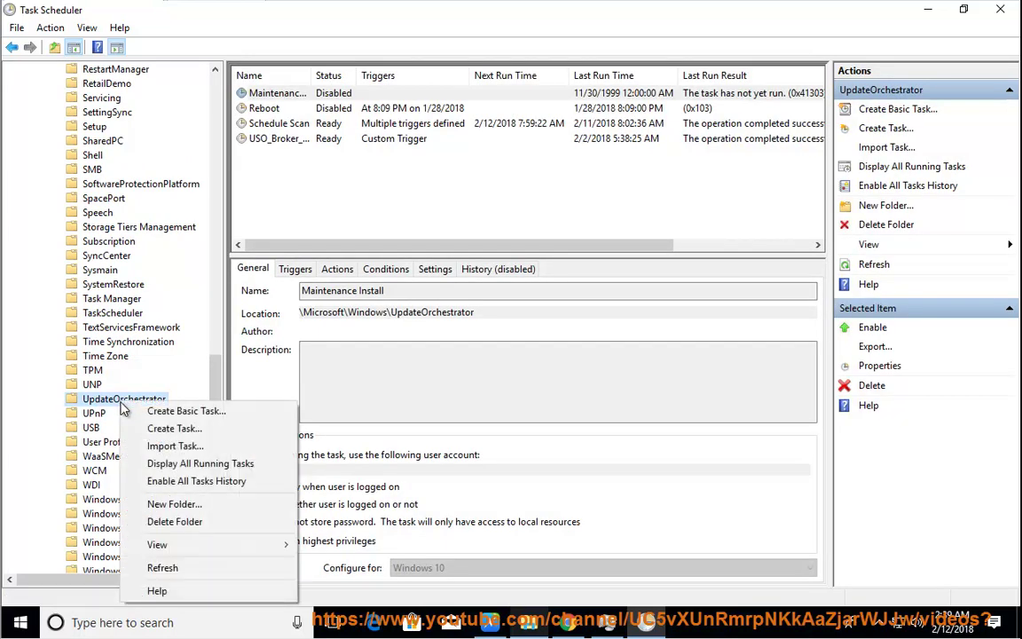
{"action": "left_click", "coordinate": [313, 71]}
{"action": "left_click_drag", "start_coordinate": [310, 76], "coordinate": [351, 76]}
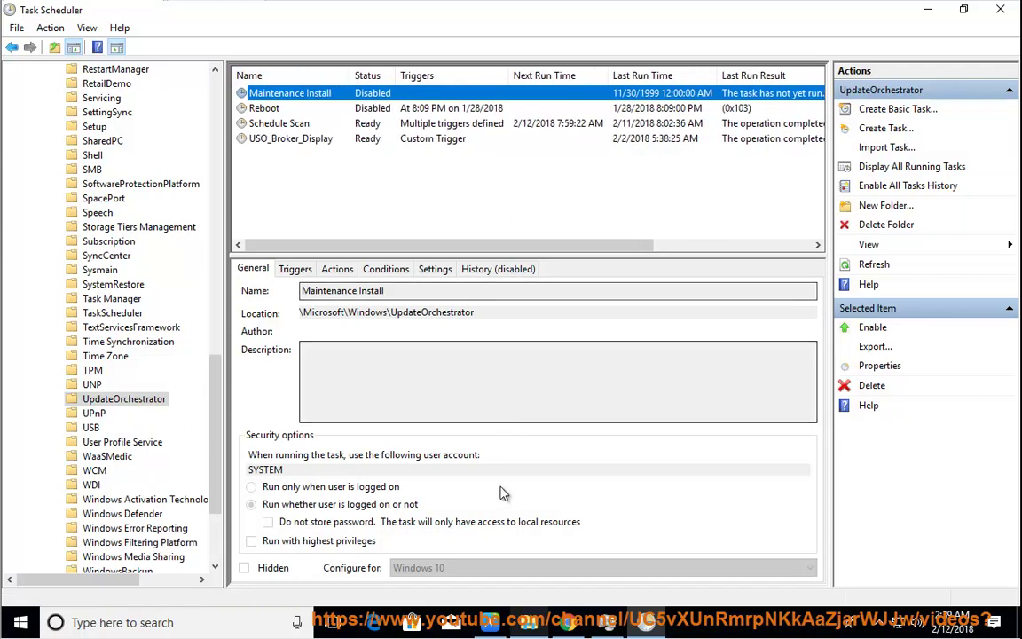
{"action": "key", "text": "alt+Tab"}
{"action": "left_click", "coordinate": [653, 498]}
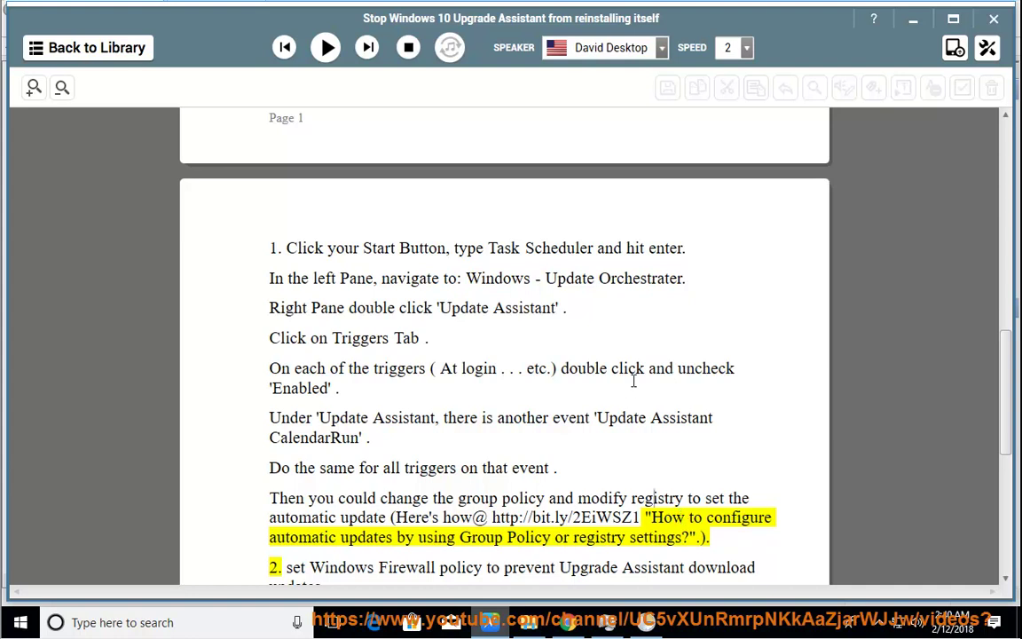
- Review the guide's Update Assistant trigger instructions, switch to Task Scheduler, and open the Maintenance Install task's properties
{"action": "left_click_drag", "start_coordinate": [703, 278], "coordinate": [386, 308]}
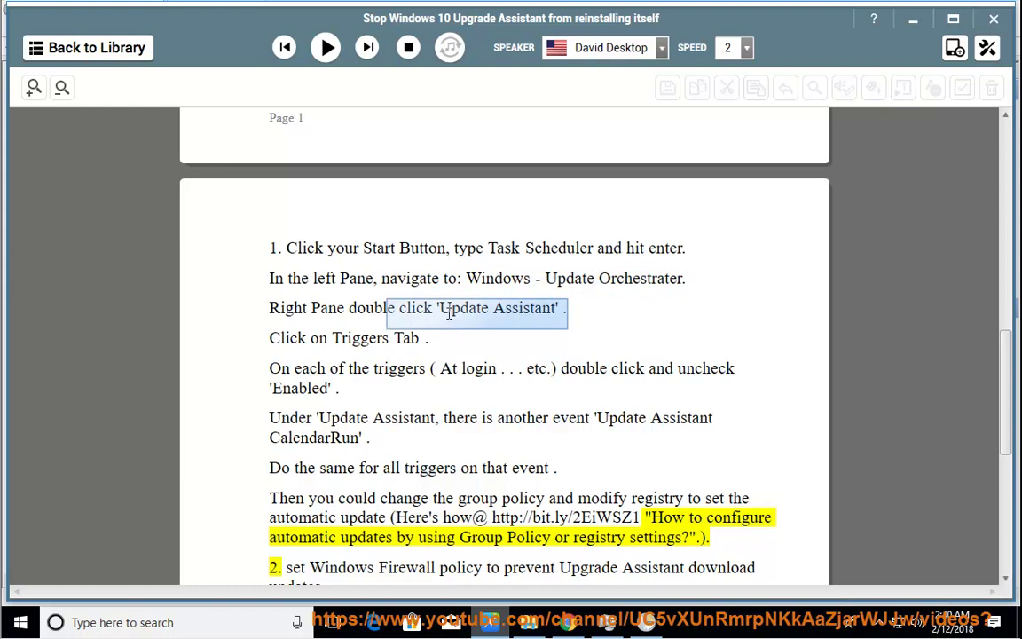
{"action": "double_click", "coordinate": [376, 337]}
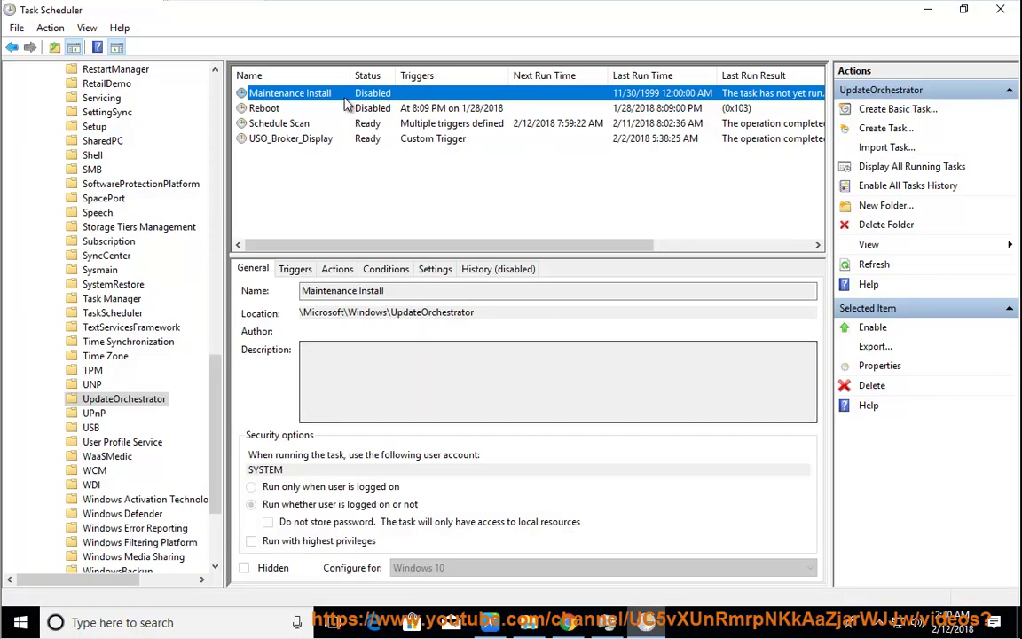
{"action": "right_click", "coordinate": [320, 99]}
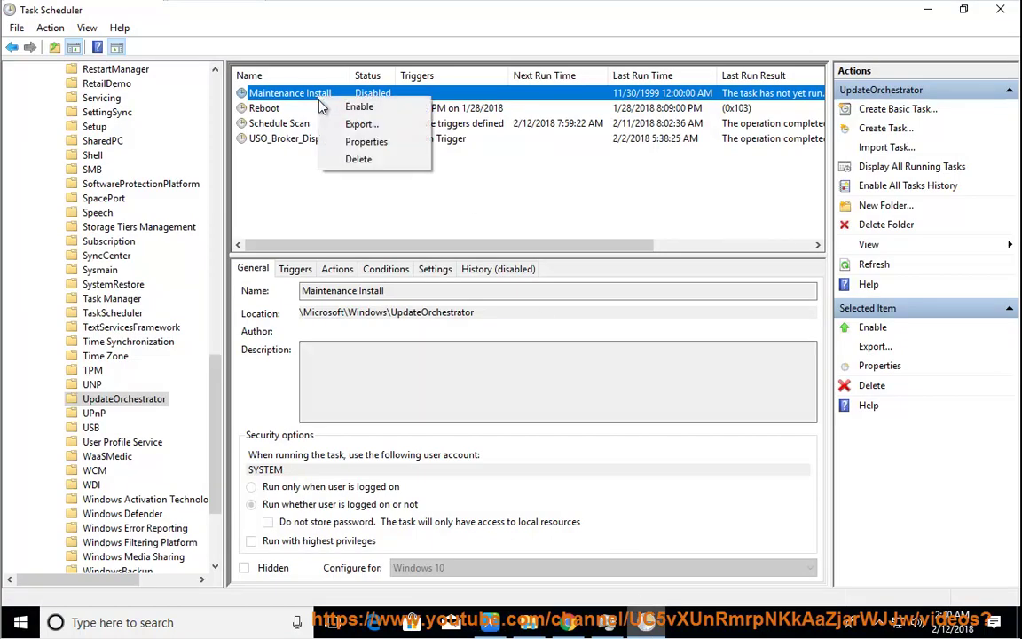
{"action": "left_click", "coordinate": [358, 141]}
{"action": "left_click_drag", "start_coordinate": [346, 141], "coordinate": [573, 183]}
{"action": "left_click", "coordinate": [432, 209]}
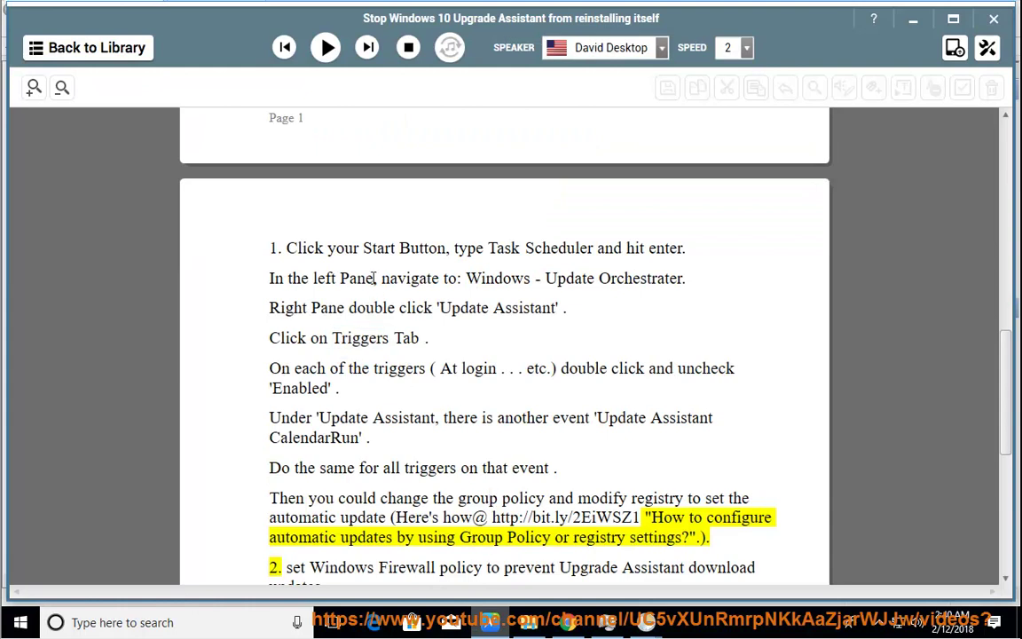
- Play the guide's read-aloud through the Windows Firewall policy section and return to the beginning of the document
{"action": "left_click", "coordinate": [326, 49]}
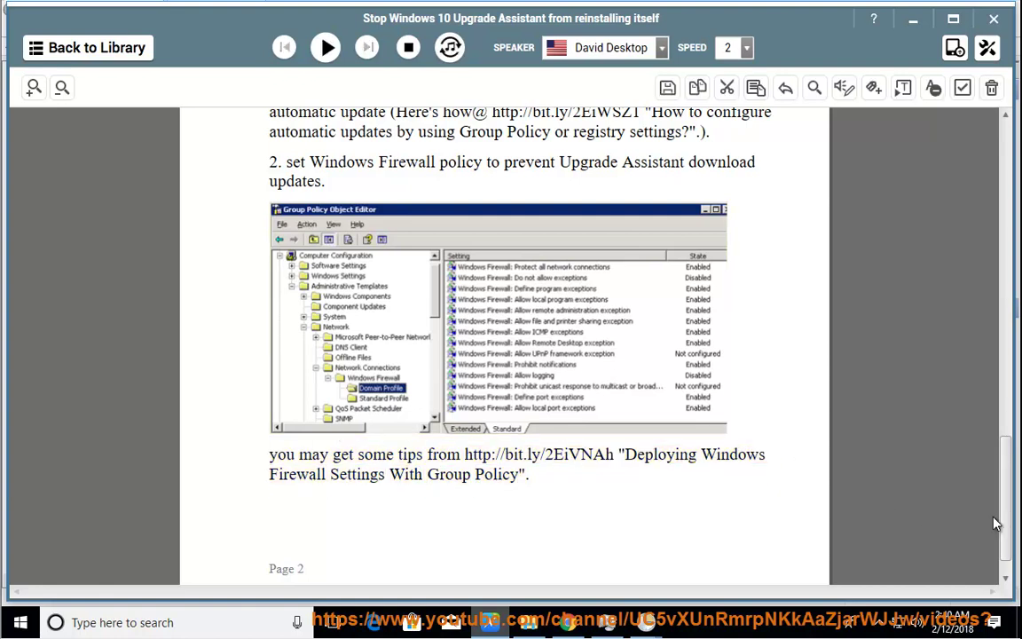
{"action": "left_click_drag", "start_coordinate": [1005, 497], "coordinate": [1007, 204]}
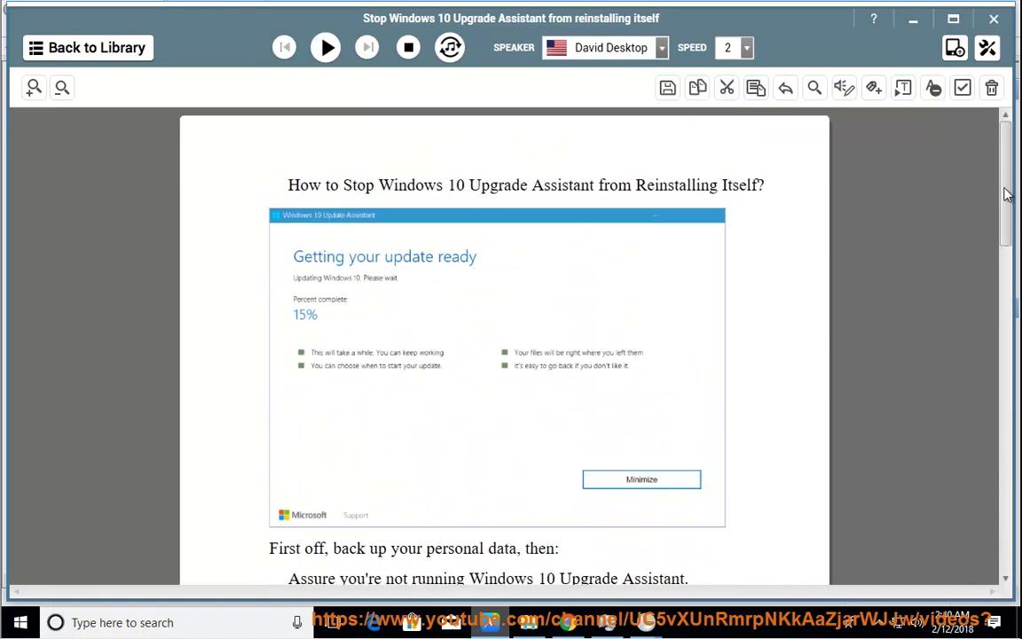